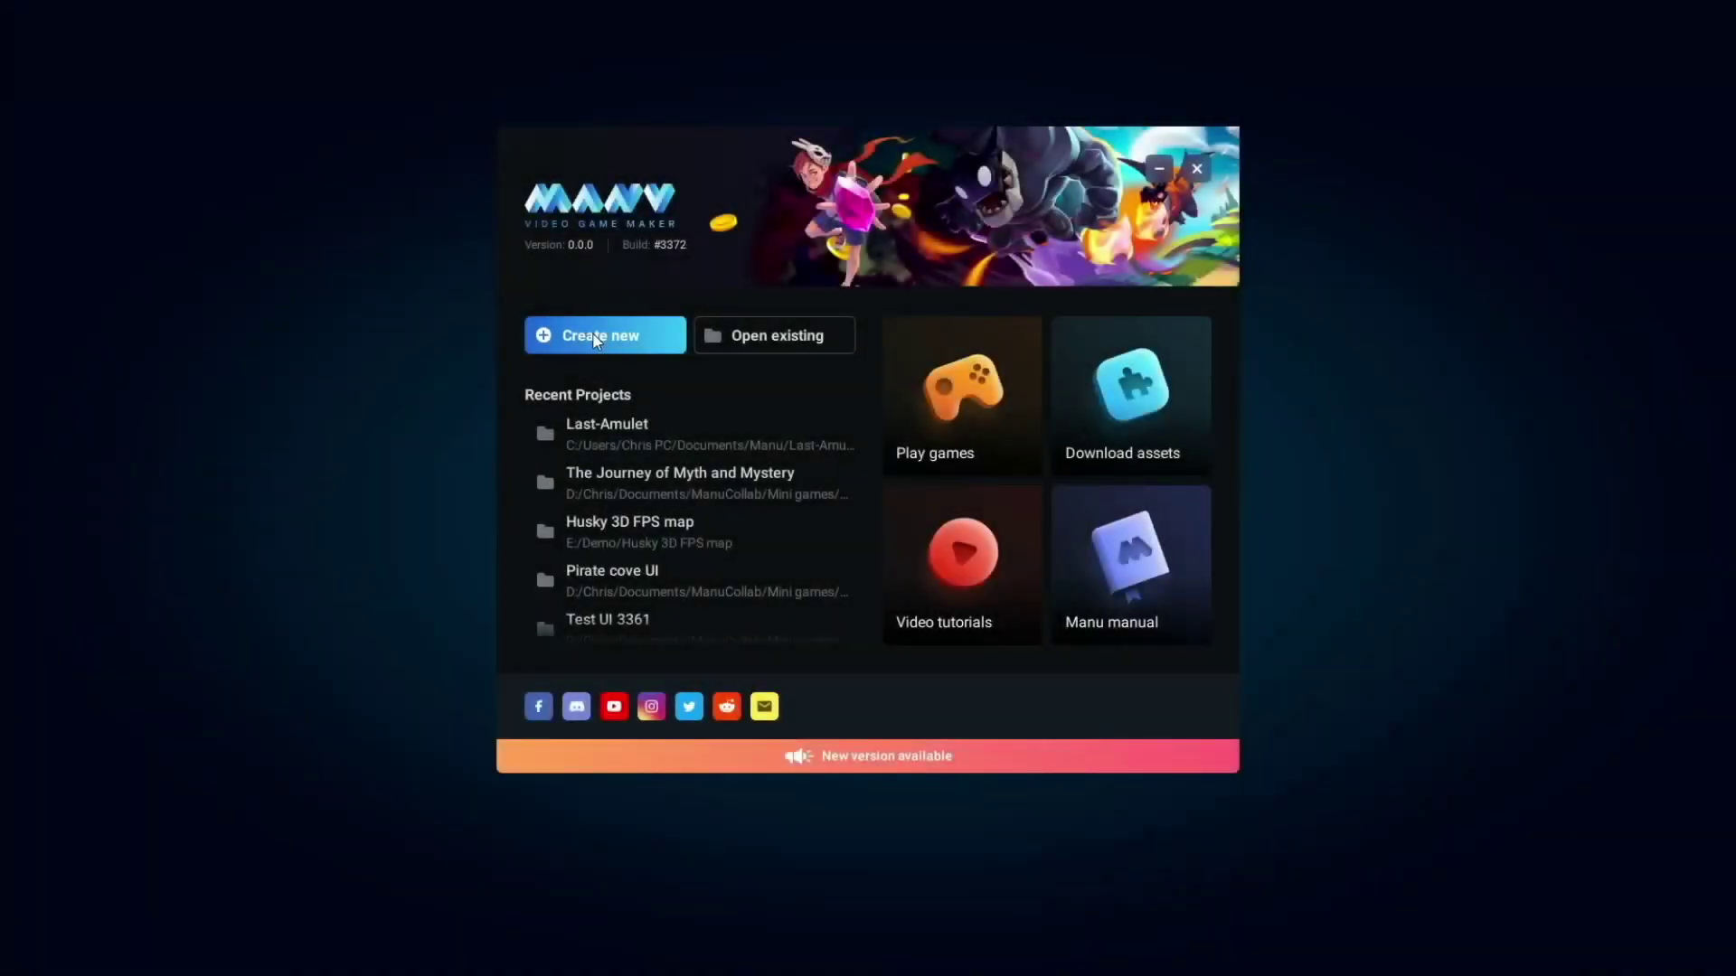
# Start a new project from the MANU start screen with Create new
pyautogui.click(604, 337)
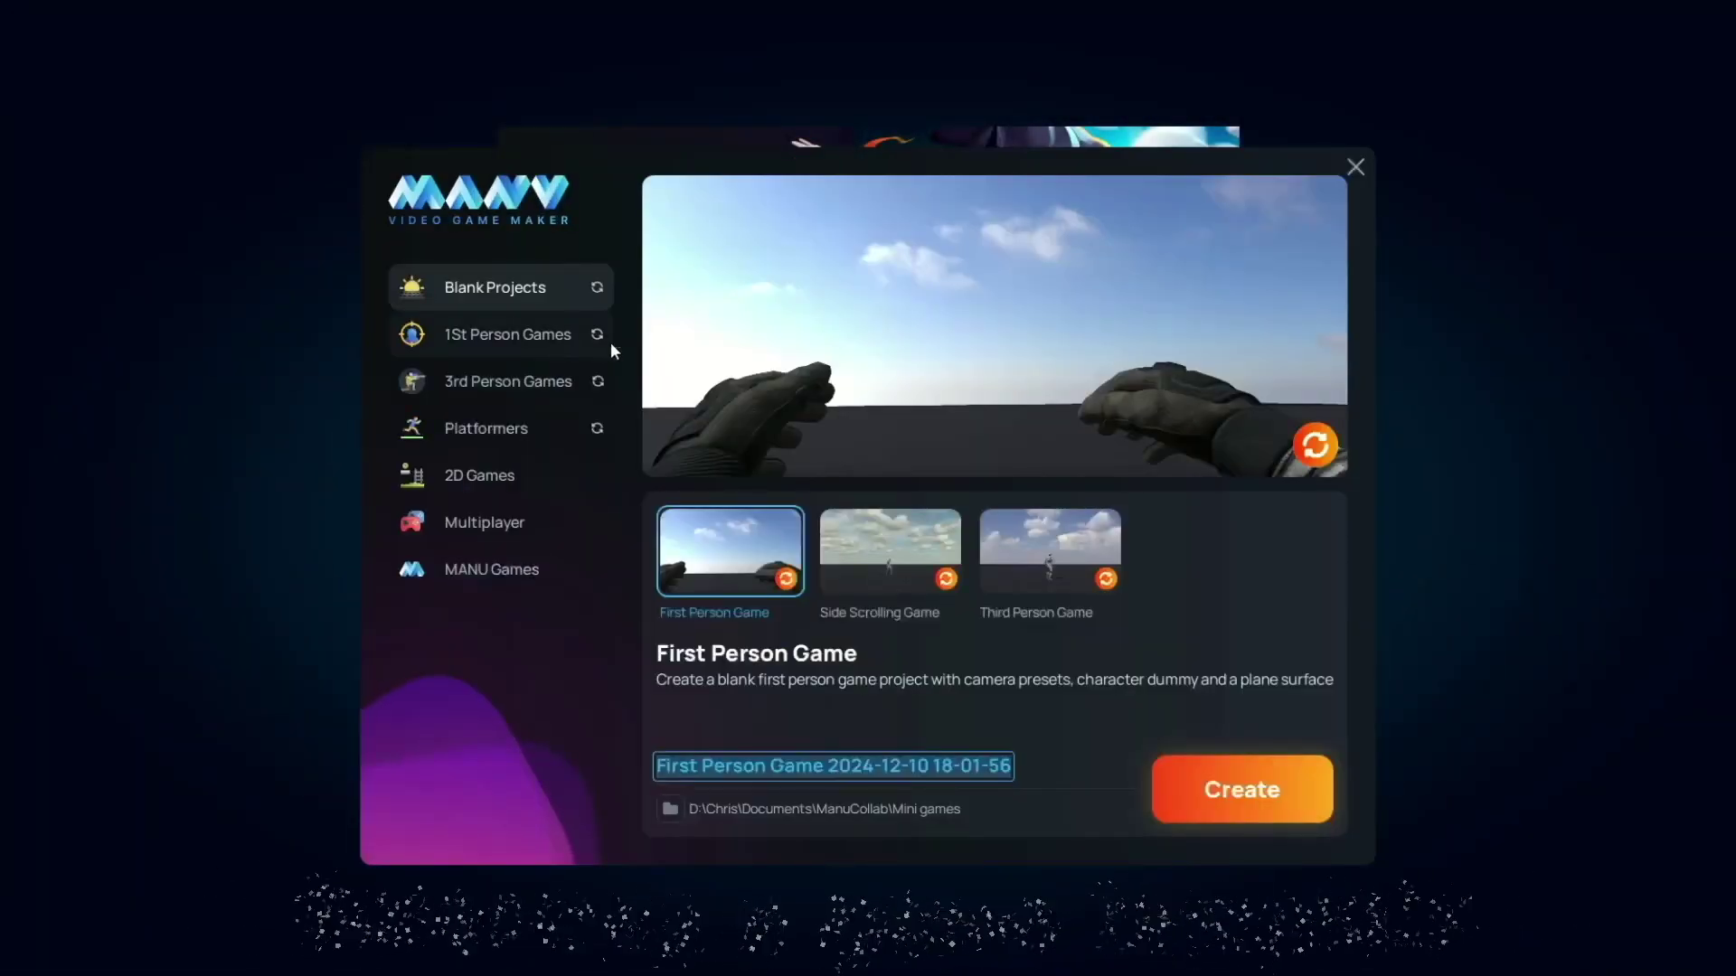
# Create a third-person project named 'The Journey', test-play it, and switch Magic Bot to Storytelling
pyautogui.click(1045, 561)
pyautogui.write('The Jour')
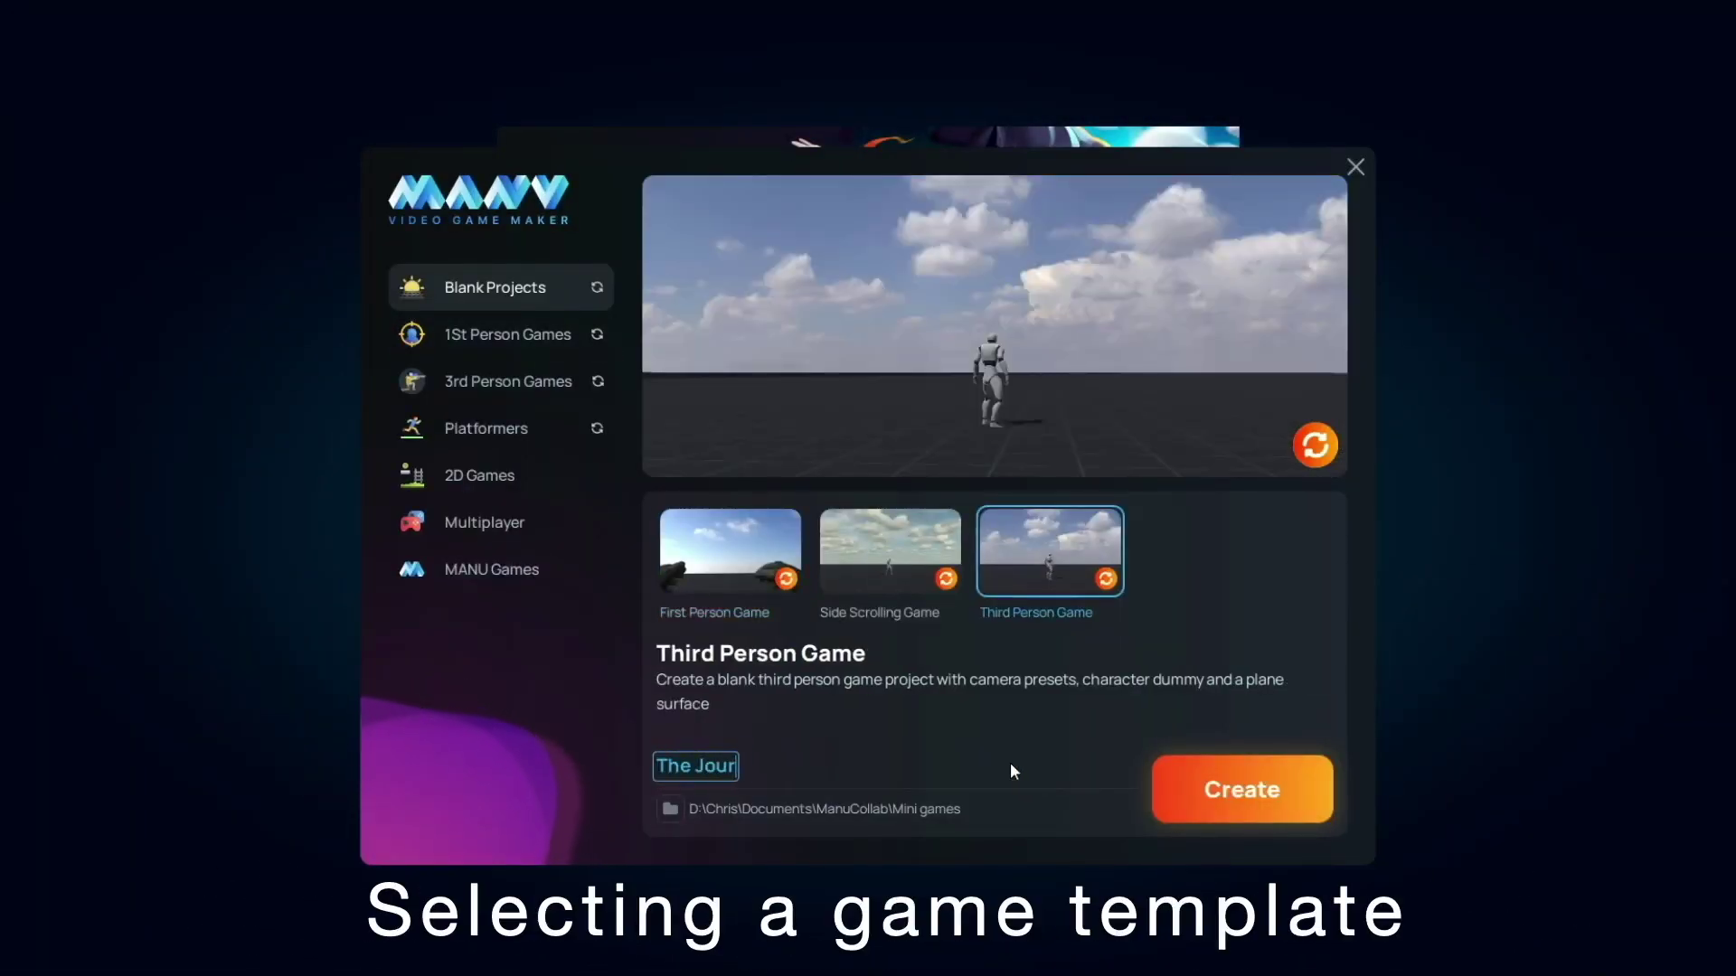
pyautogui.write('ney')
pyautogui.click(1168, 783)
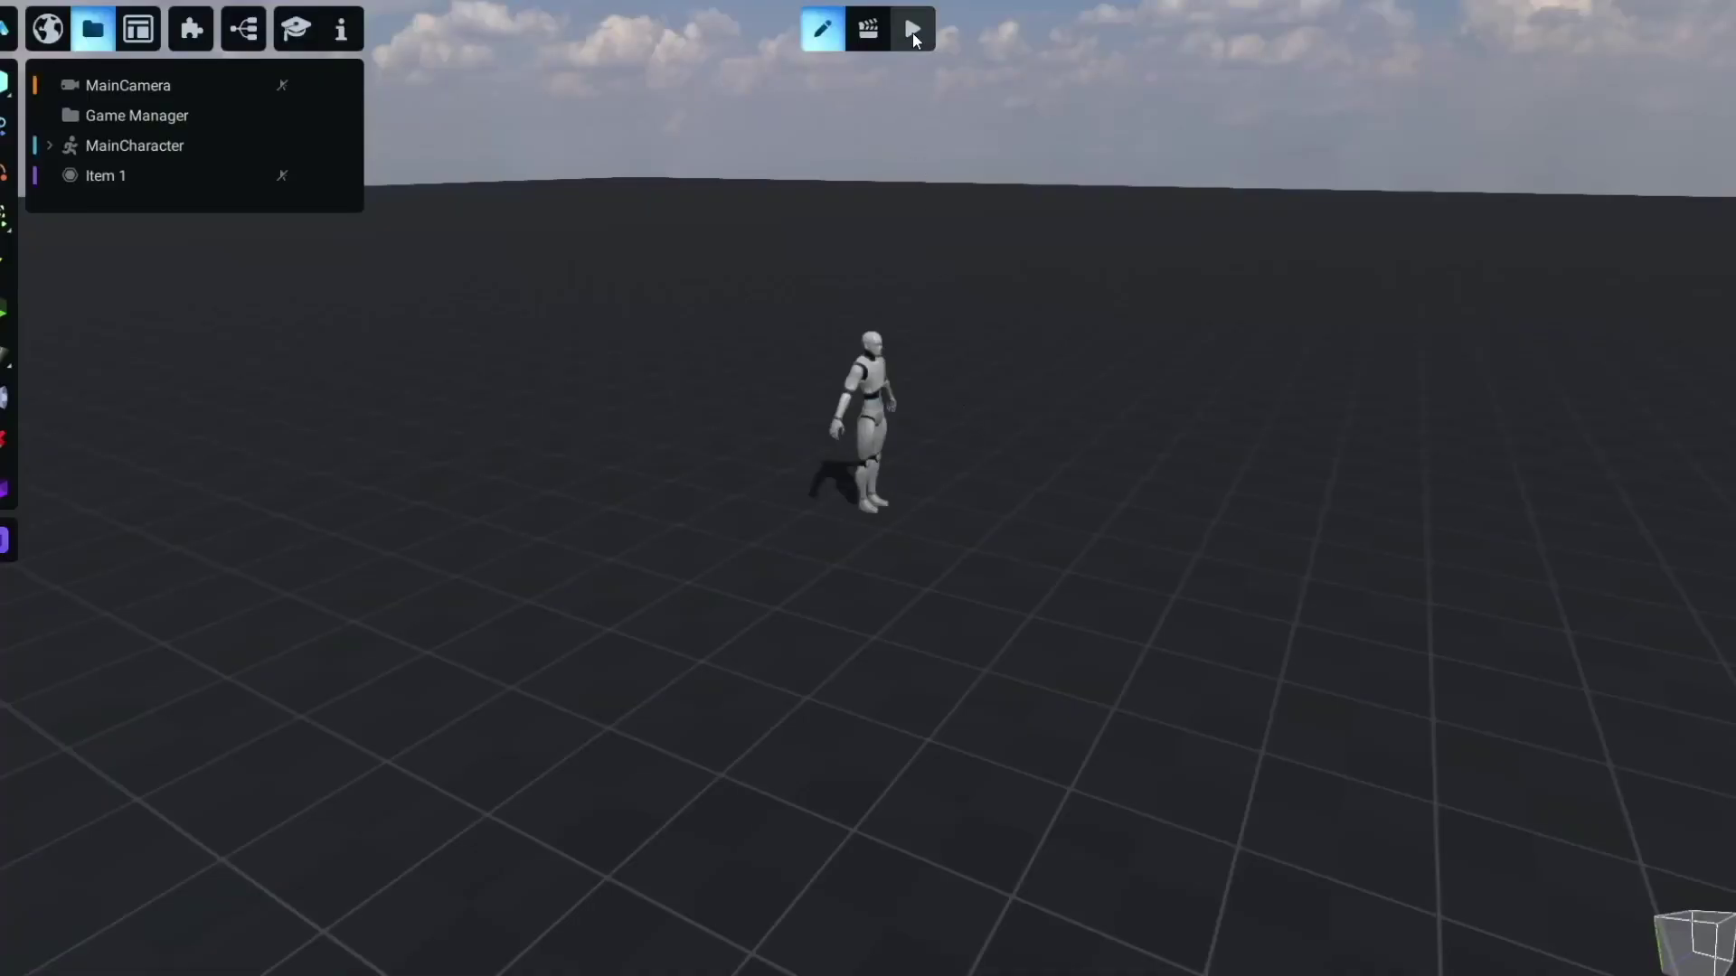
pyautogui.click(913, 32)
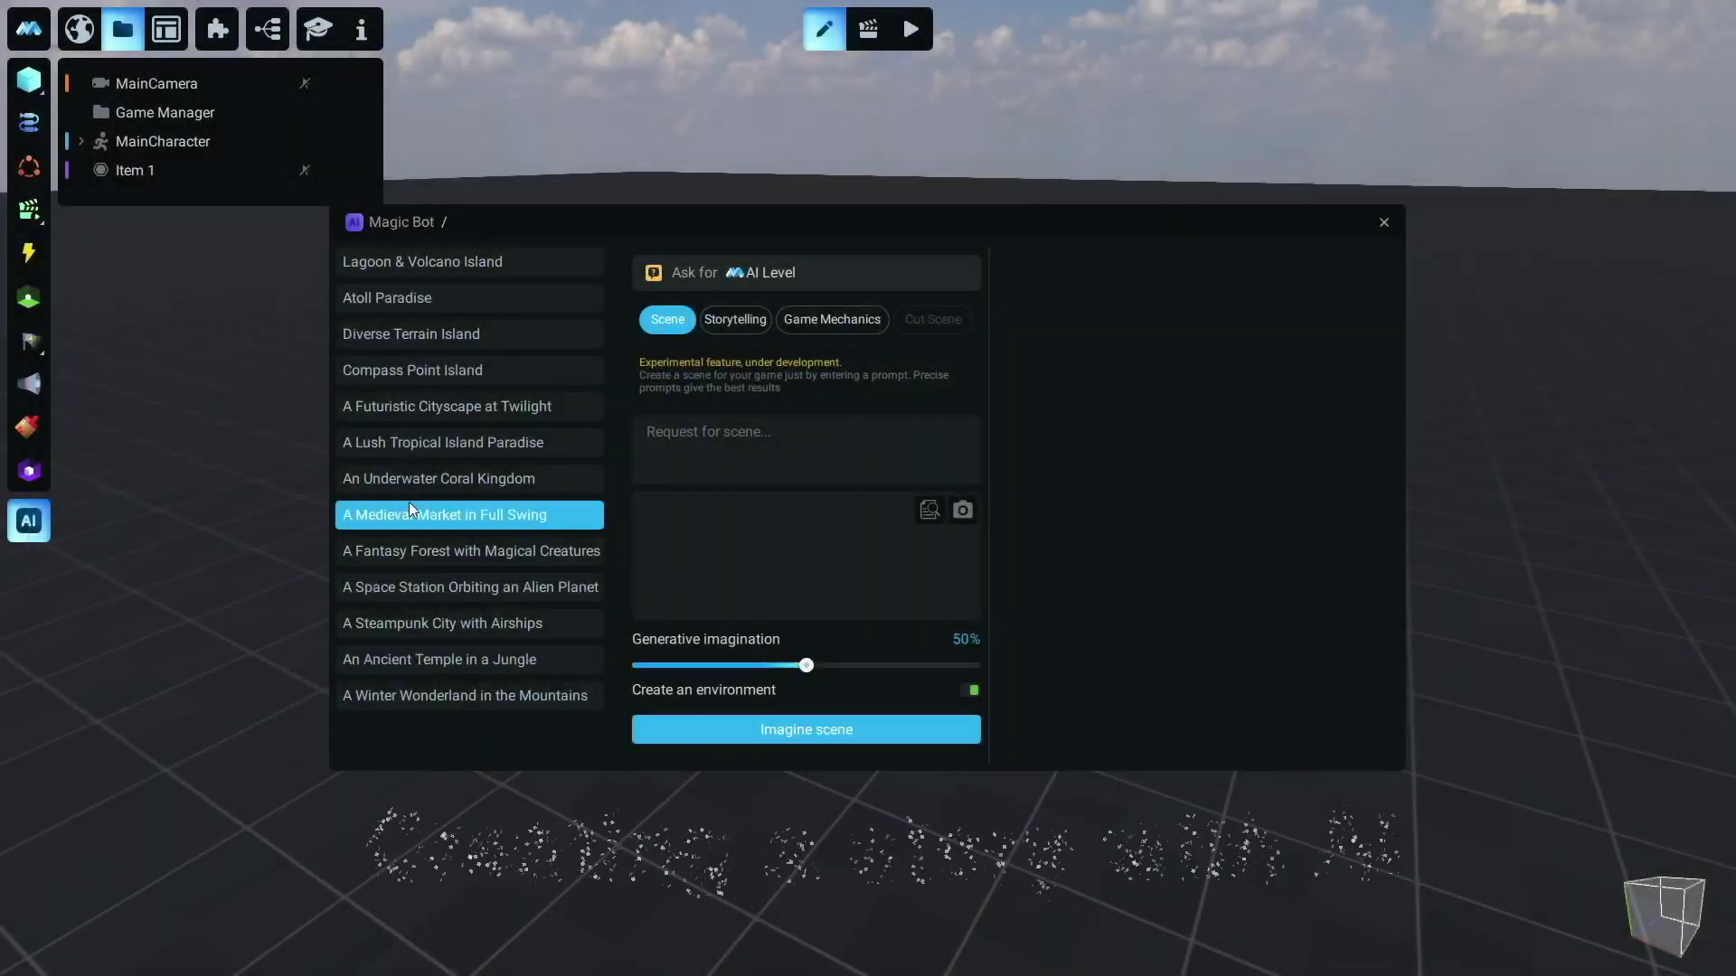
pyautogui.click(736, 319)
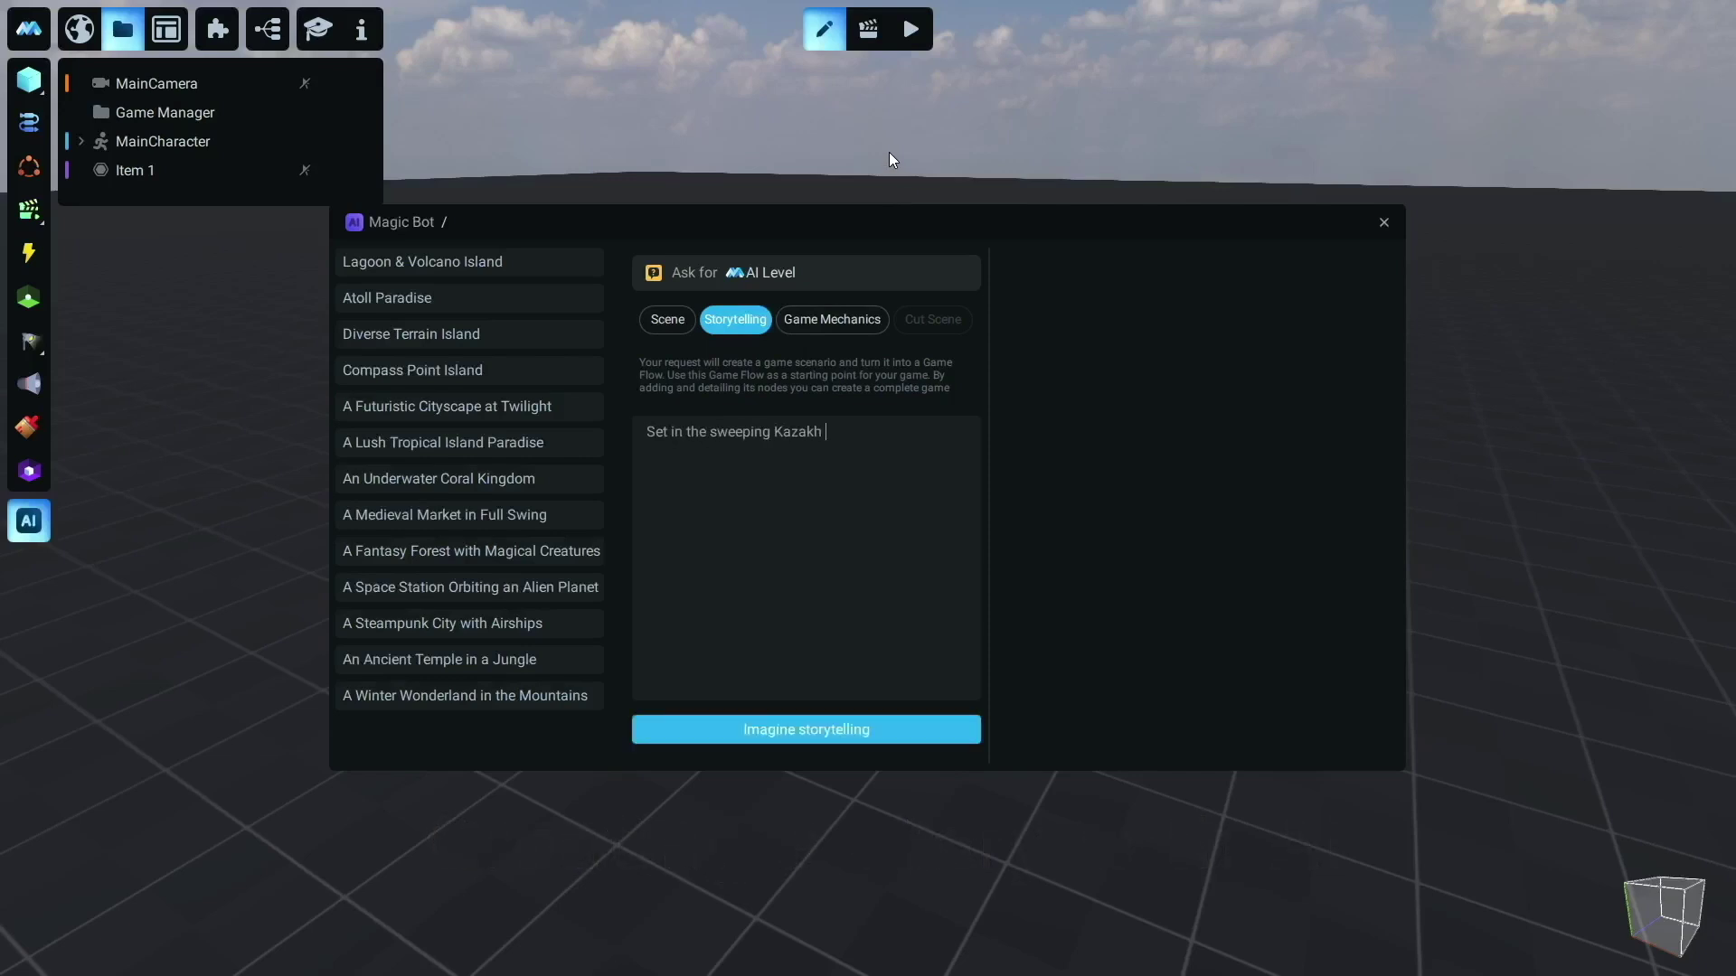
# Generate the Kazakh steppe spirit story with four quests and open The Lost Amulet quest
pyautogui.write('es, you pawaken the spirit of the steppe, but something goes terribly wrong. Dark forces are unleashed, scattering ancient treasures and disrupting the balance of the land. You must embark on a series of quests across the steppes: uncovering lost relics, solving ancient puzzles in burial mounds, and confronting mythical creatures like the shadowy Tulpar-Tazhy and the fiery Ajdaha dragon. As you gather the scattered artifacts, the truth of an age-old conflict between steppe guardians and vengeful spirits emerges. In the final quest, you must restore harmony by completing a grand ritual at the sacred Tree of Life, where the fate of the steppes—and its mythical protectors wi')
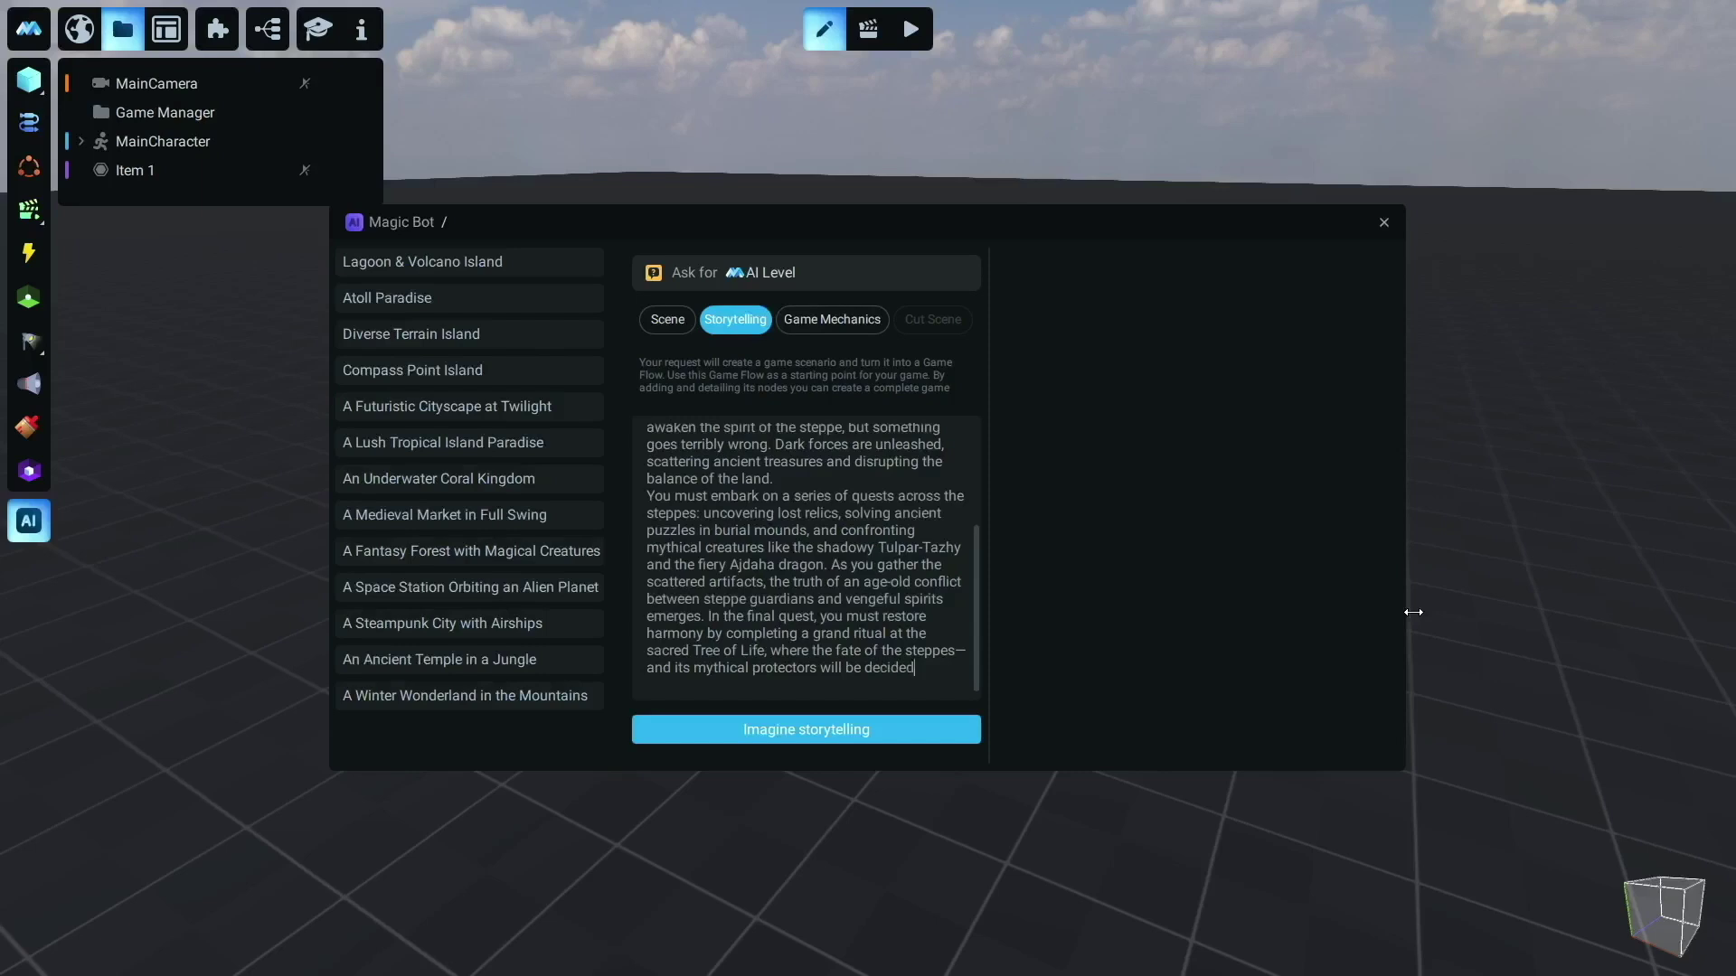
pyautogui.click(783, 733)
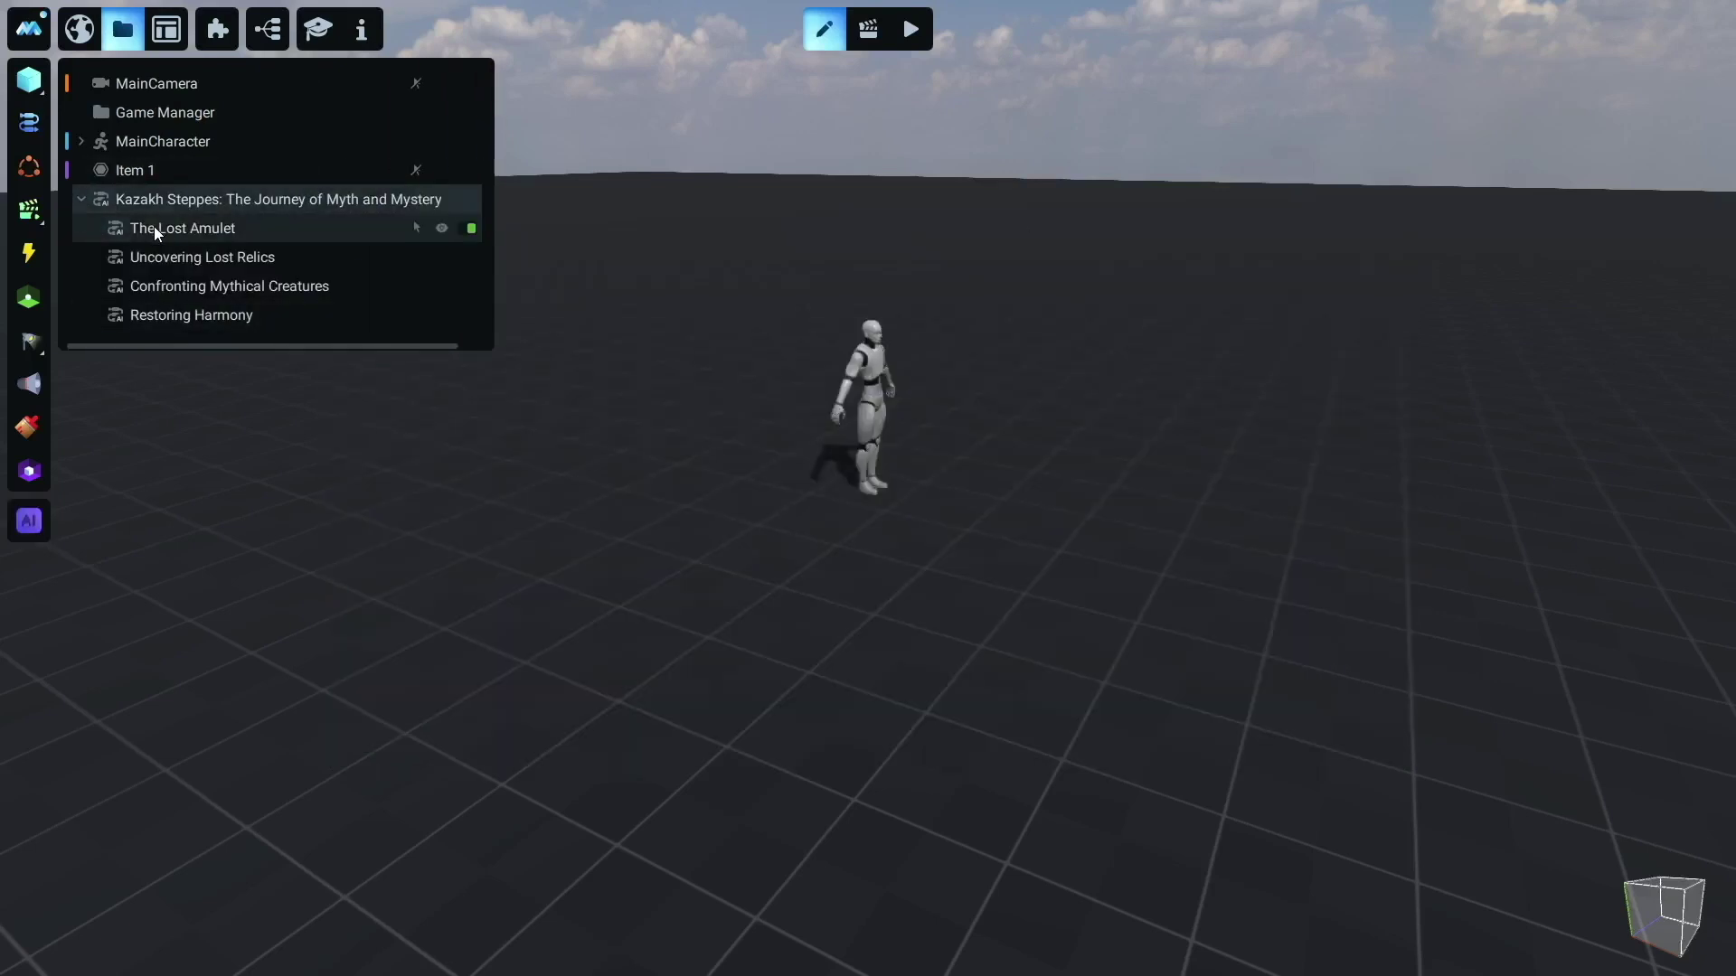
pyautogui.doubleClick(155, 233)
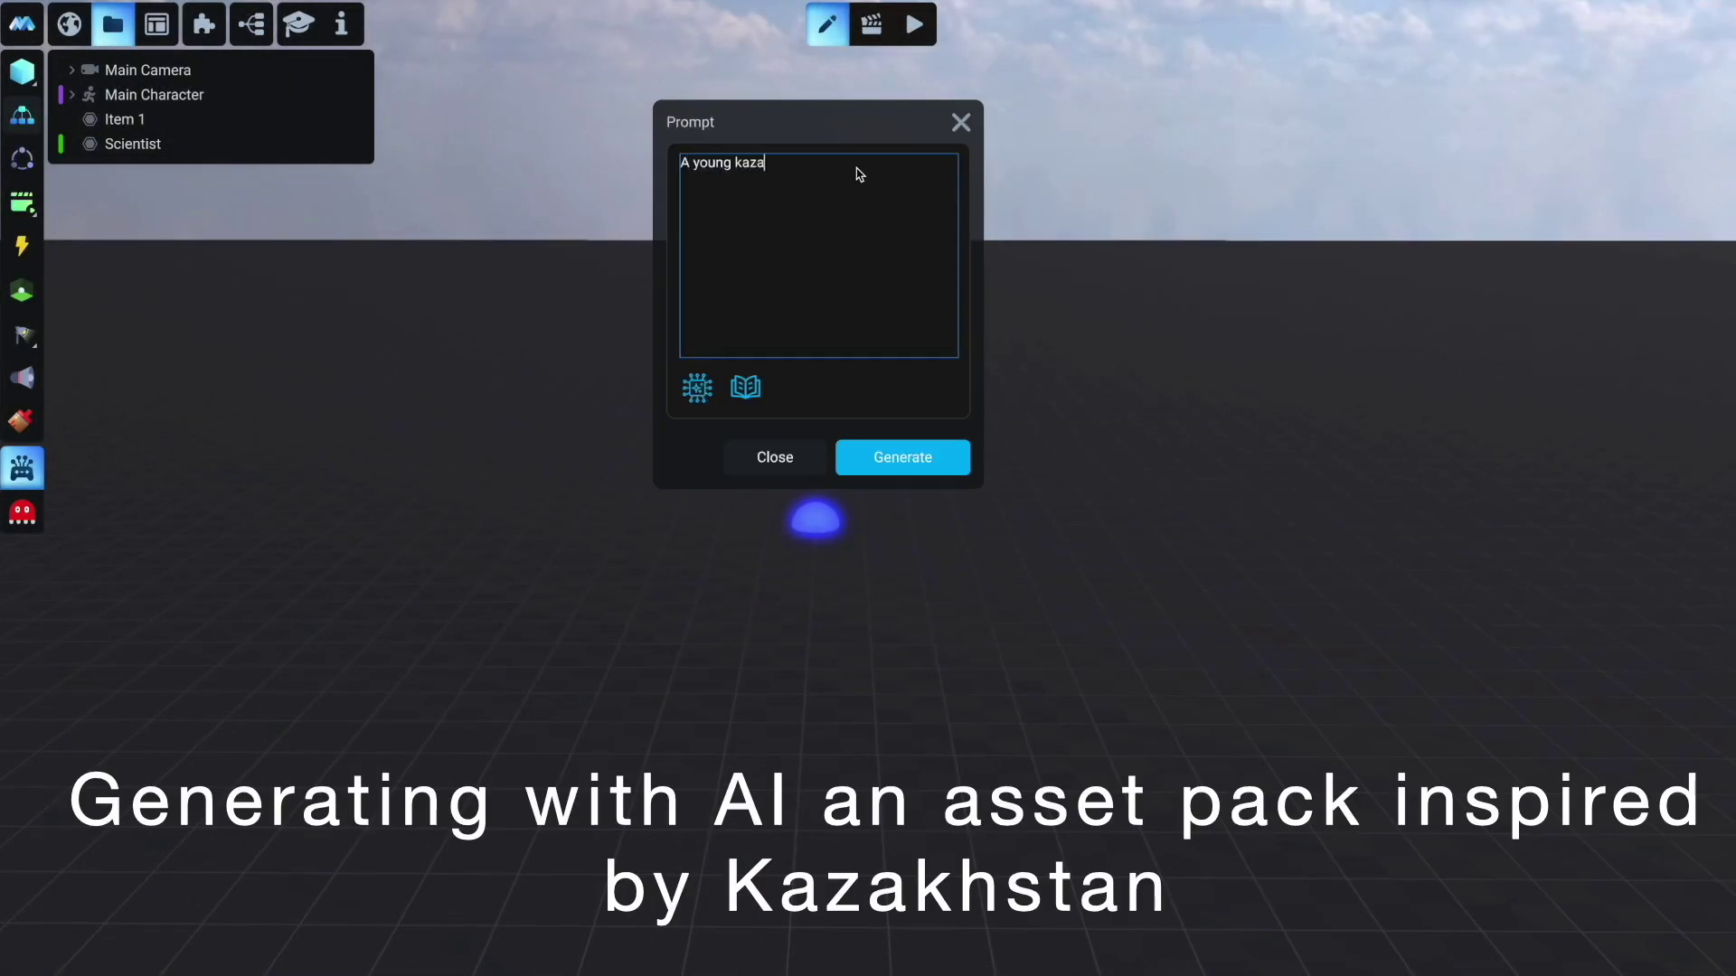
# Generate a 'batyr' Kazakh asset pack, then prompt a mountain terrain from a Kazakhstan heightmap sketch
pyautogui.write('batyr')
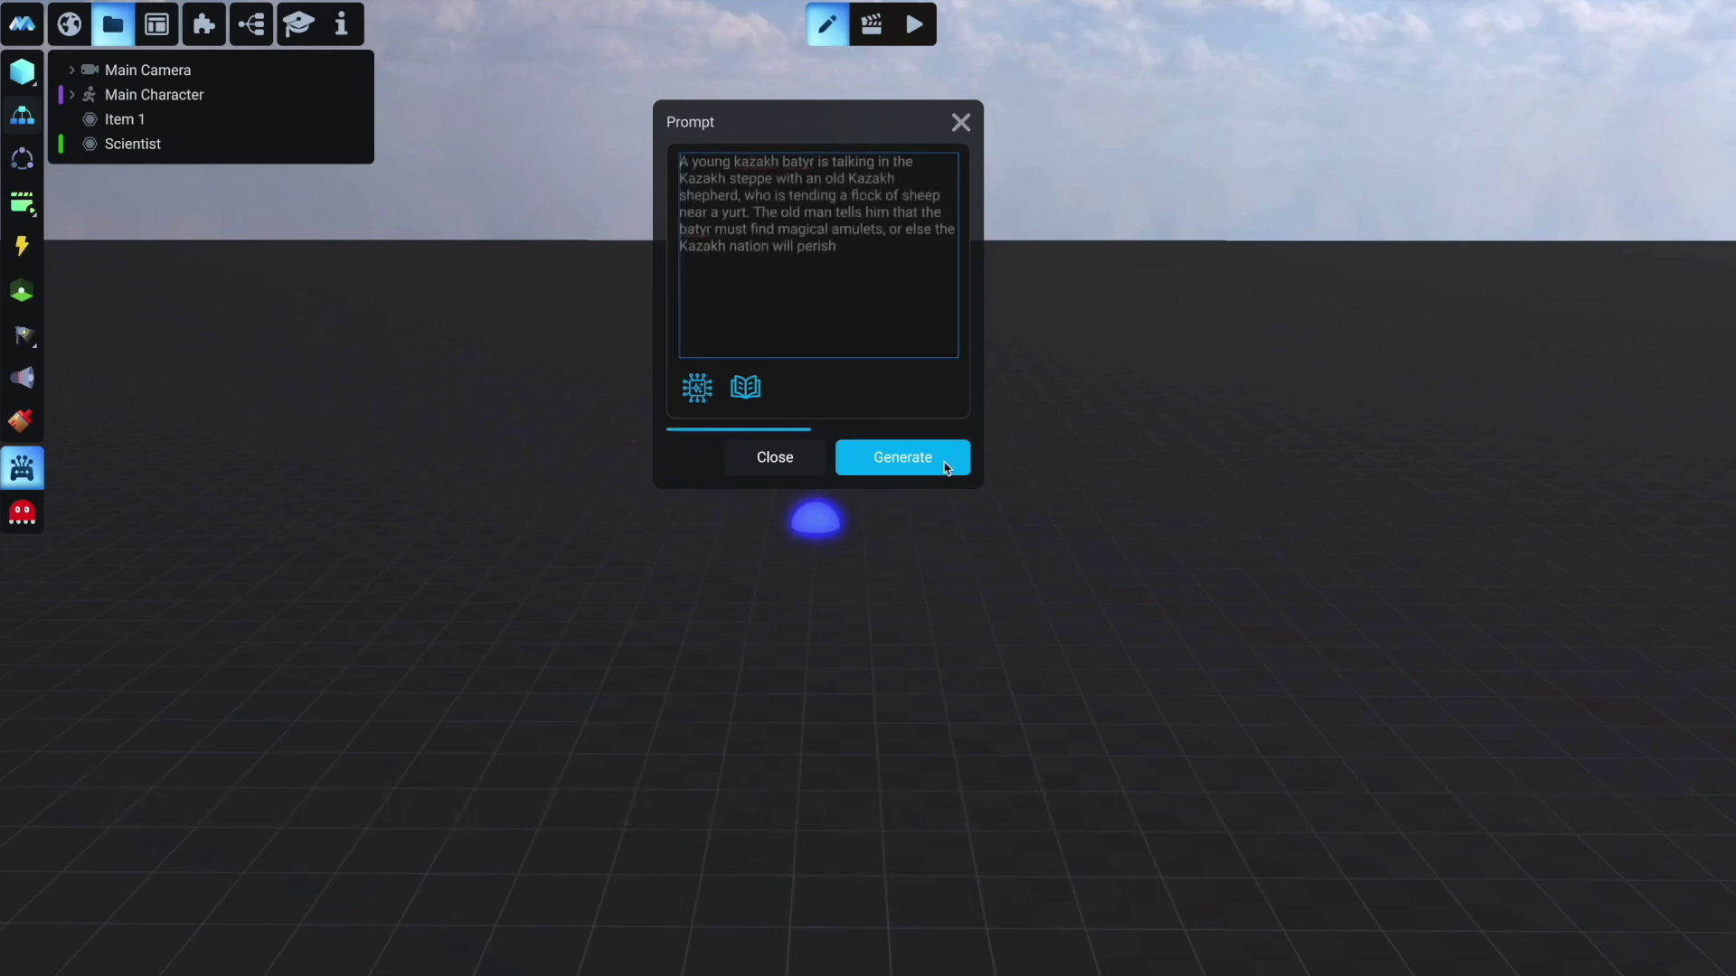
pyautogui.click(903, 457)
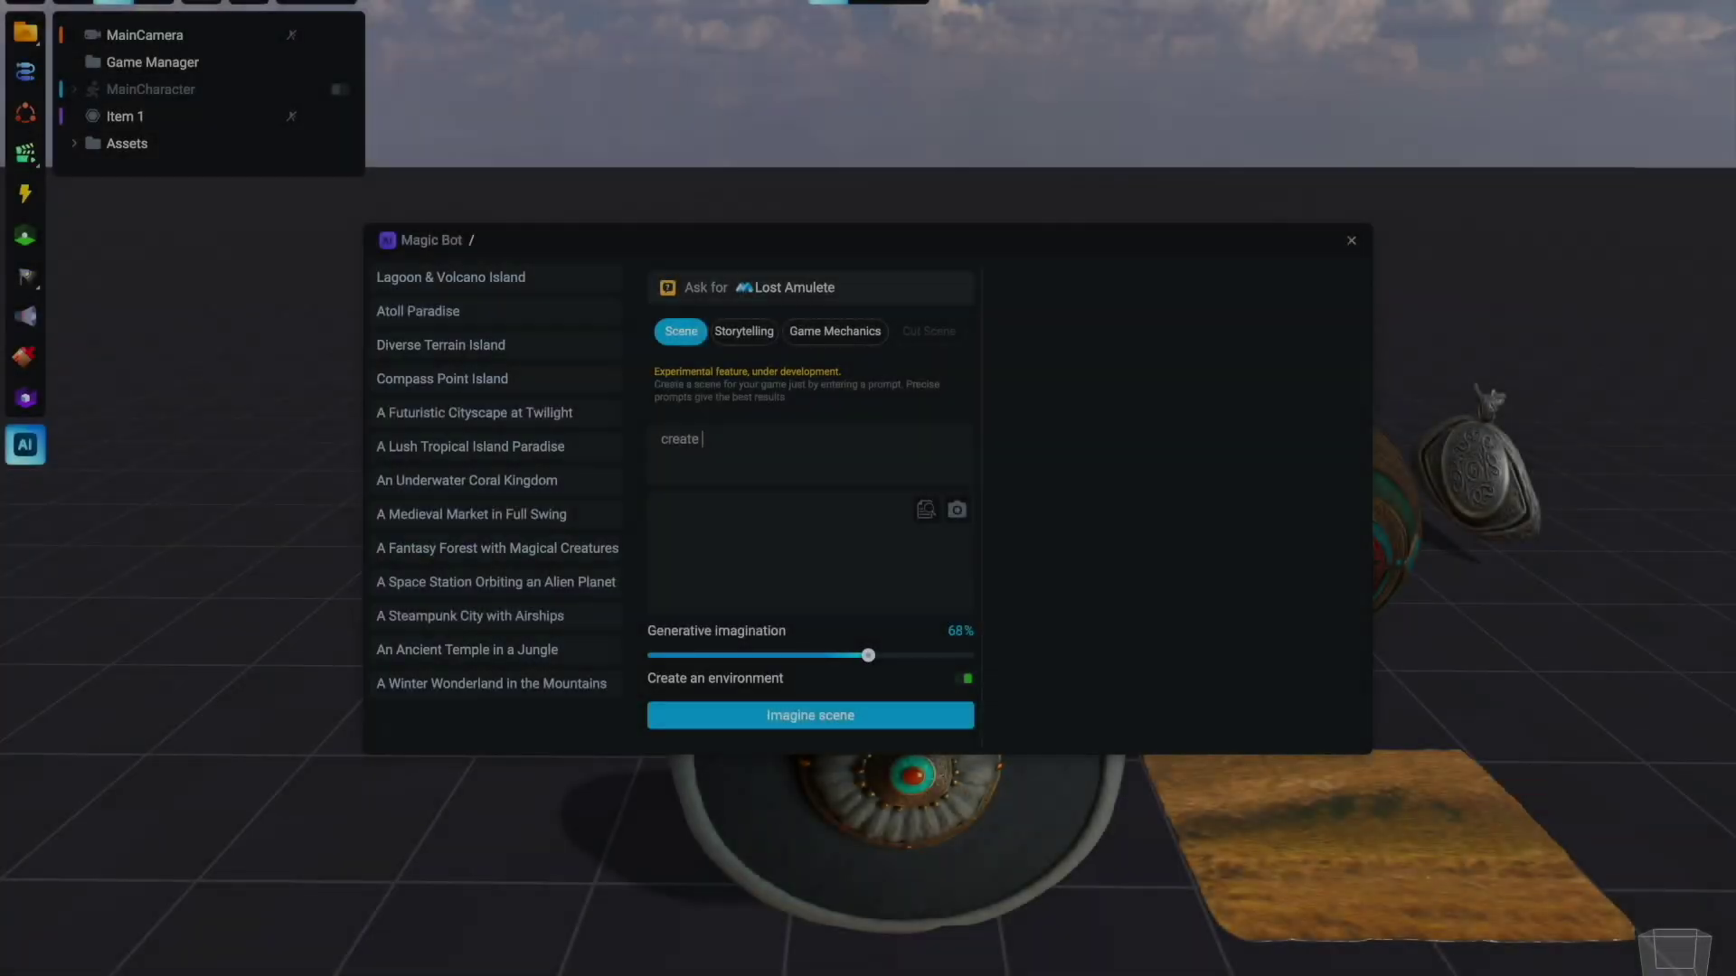
pyautogui.write('a simple terrain with mountains')
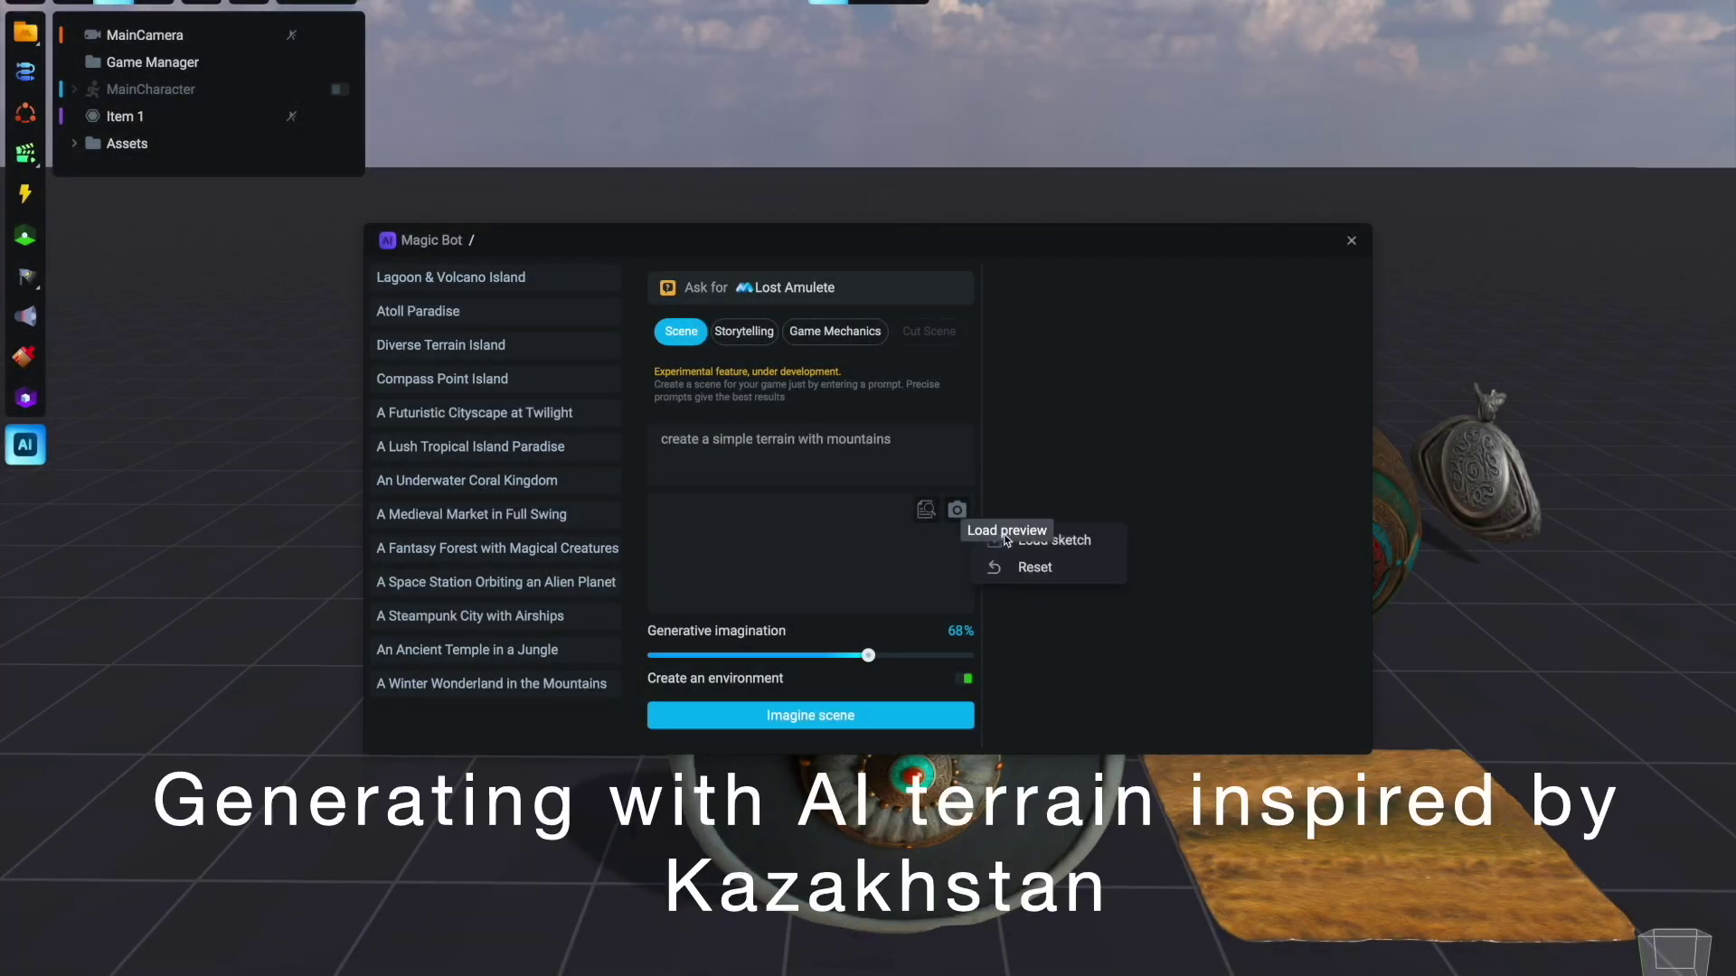
pyautogui.click(1006, 540)
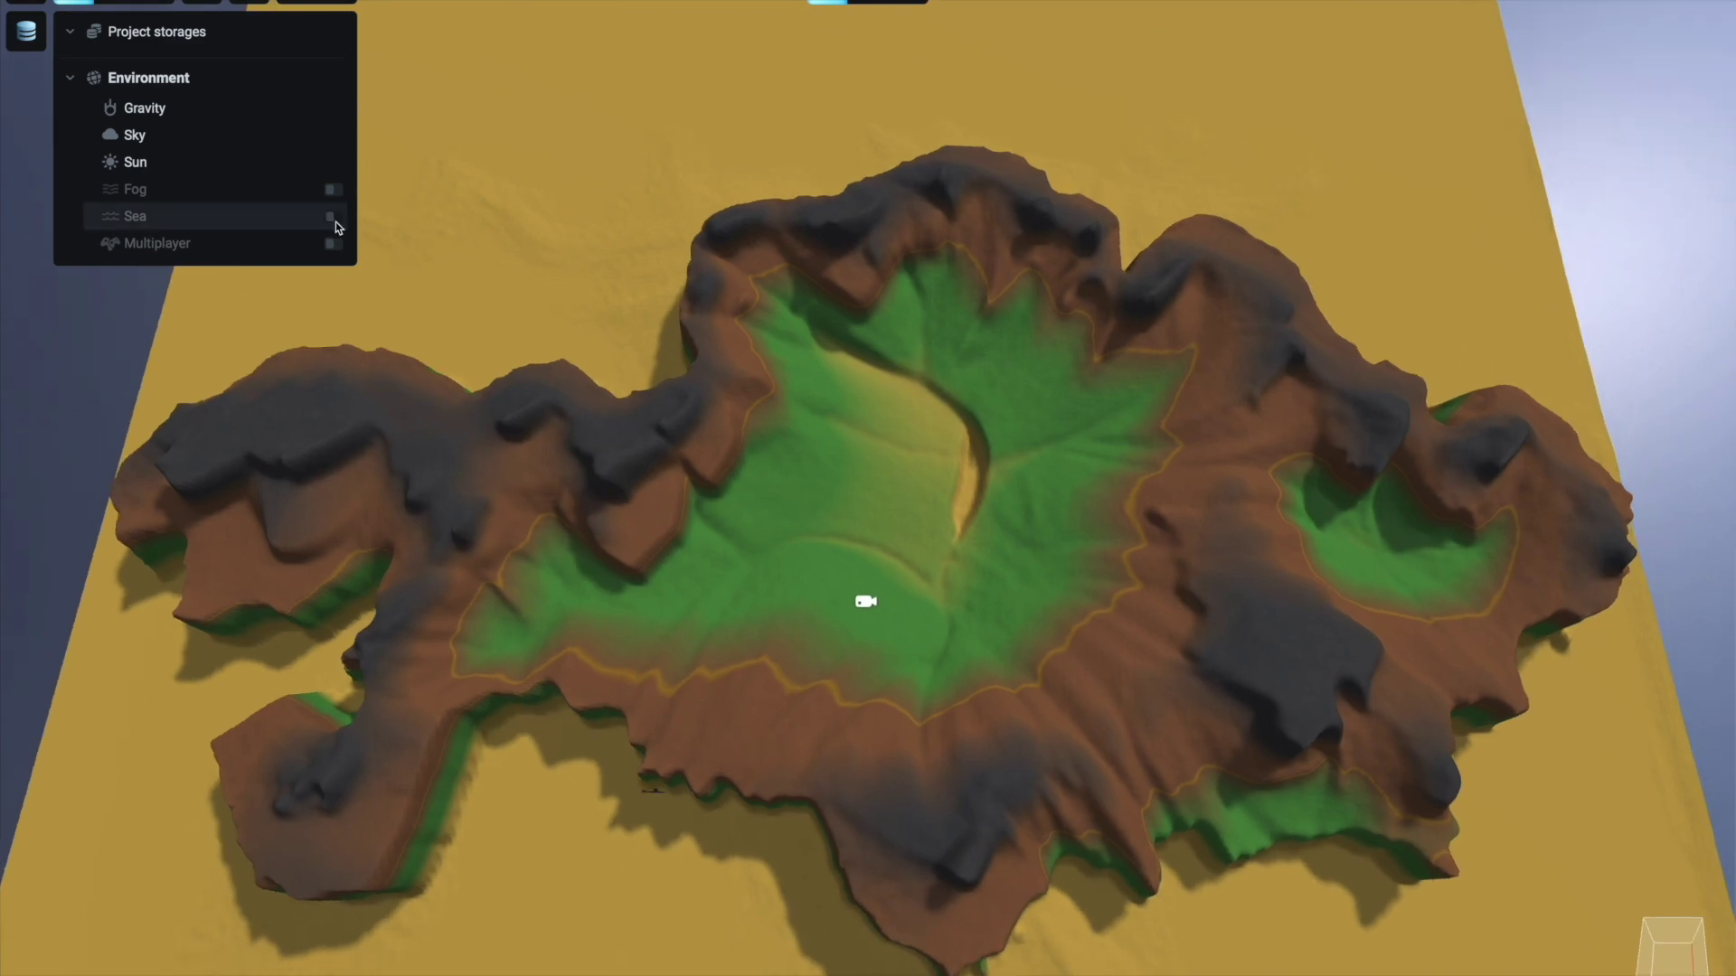
# Enable Sea around the terrain, run the character across the steppe, and move the horse beside the yurt
pyautogui.click(334, 219)
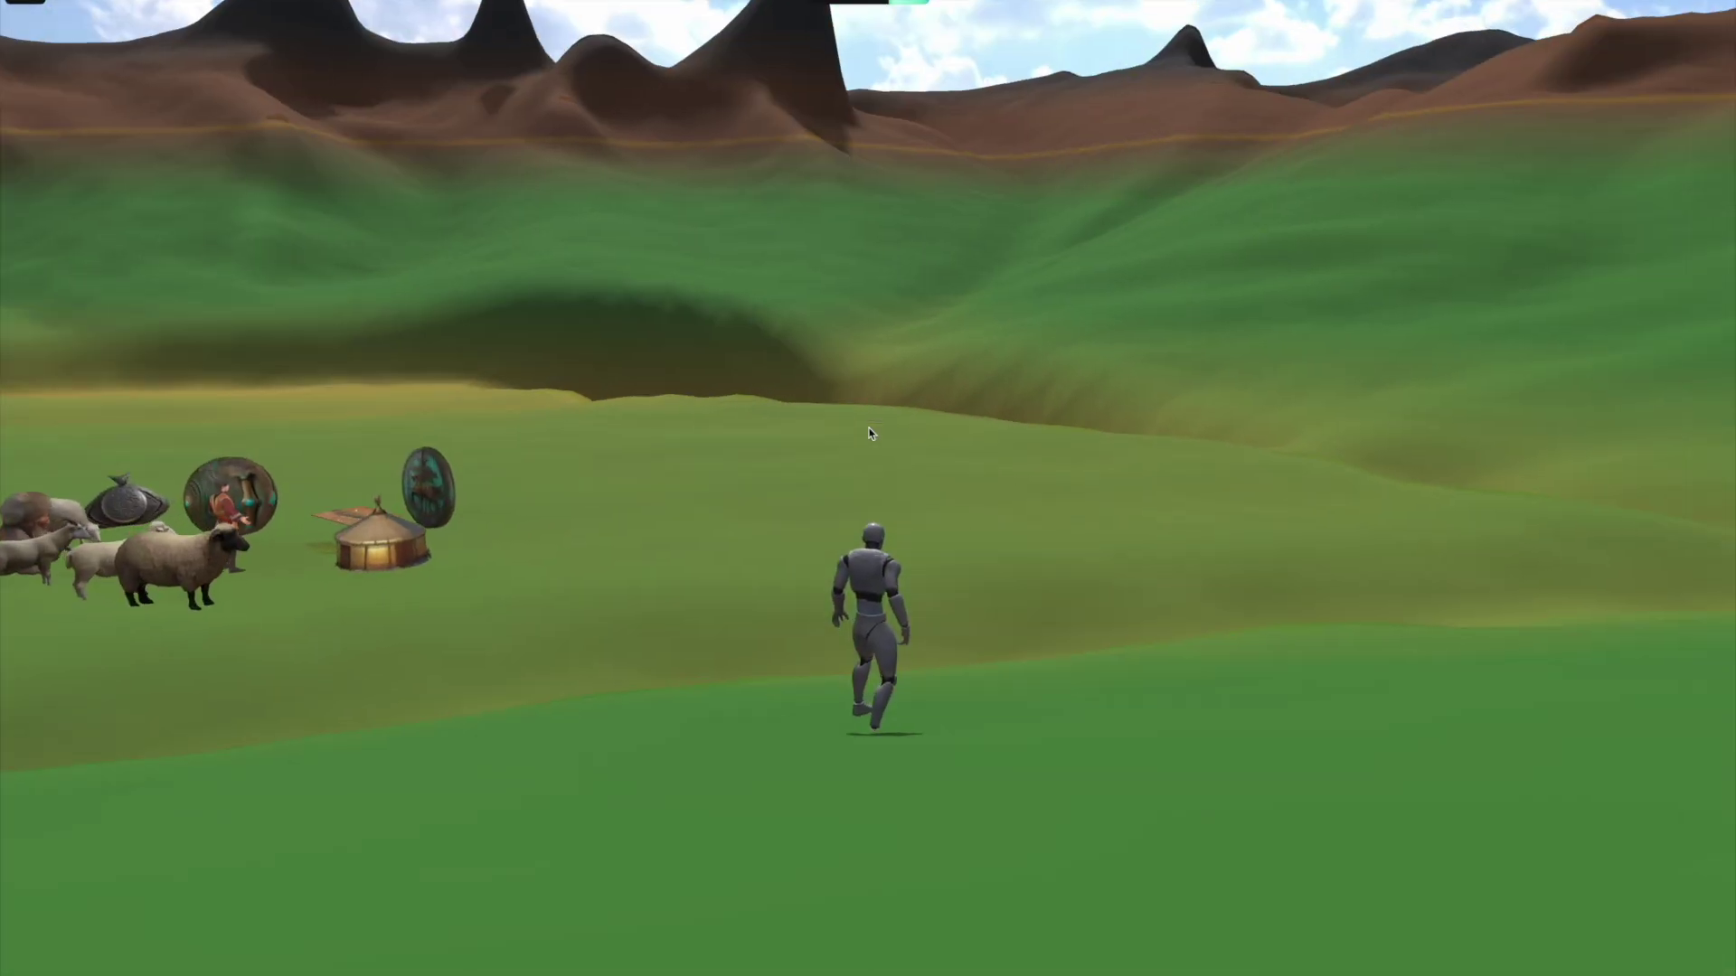
pyautogui.press('a')
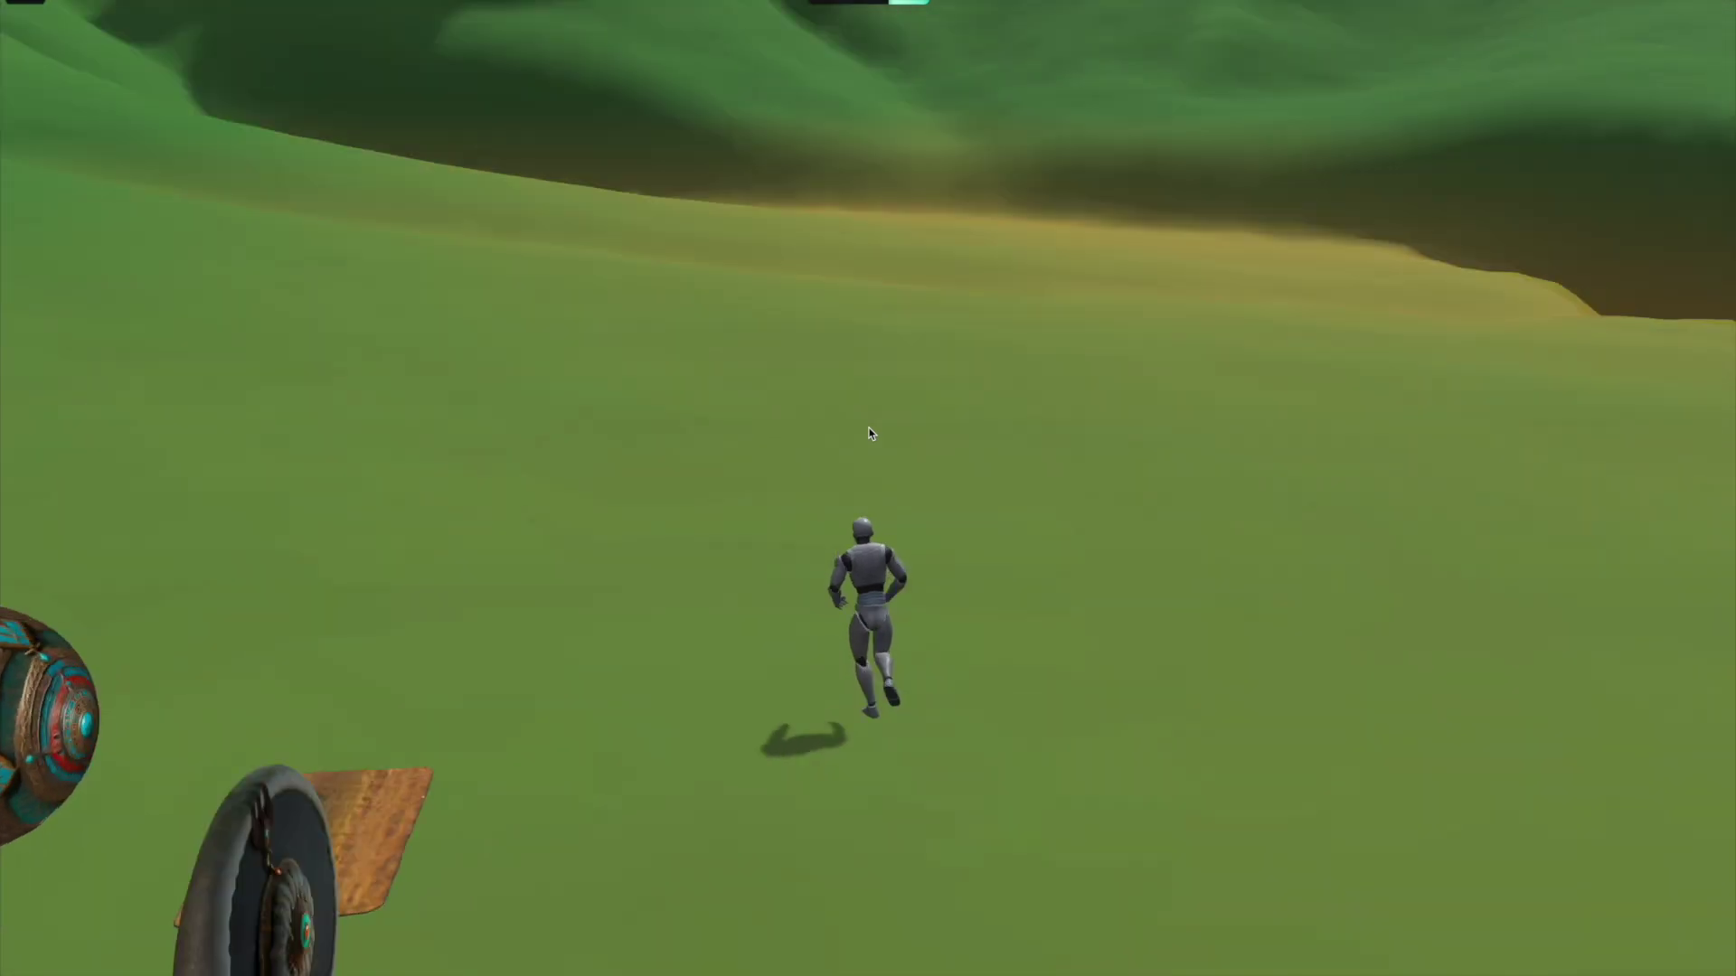
pyautogui.press('a')
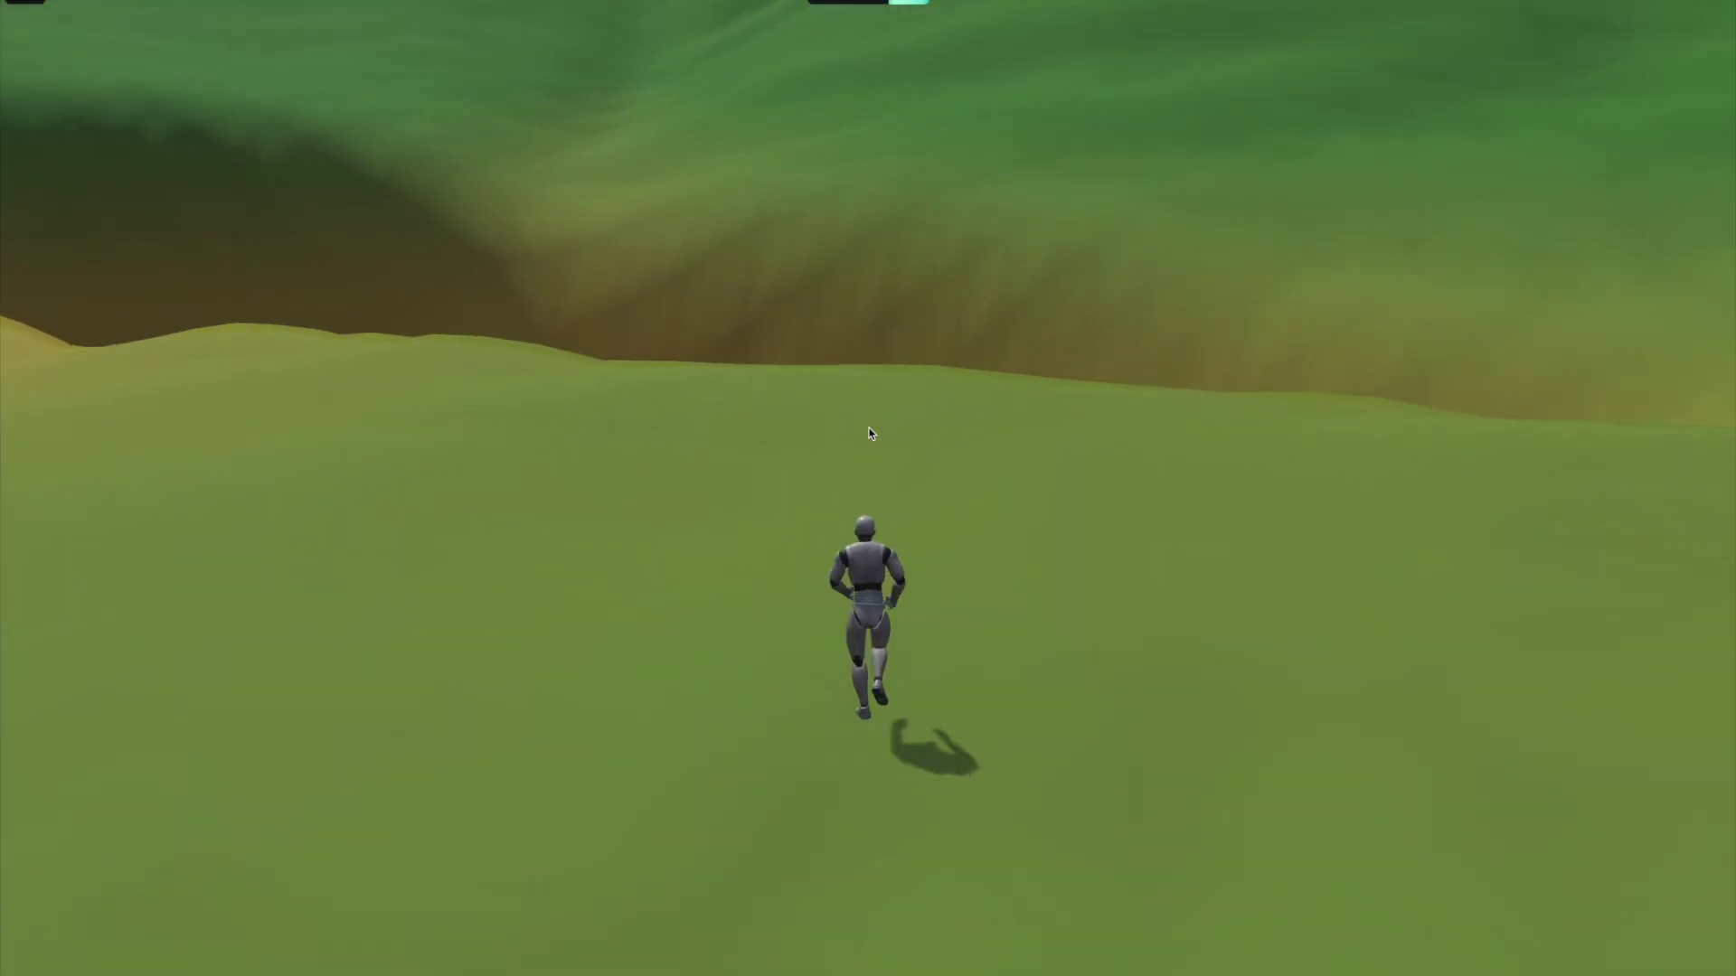
pyautogui.press('a')
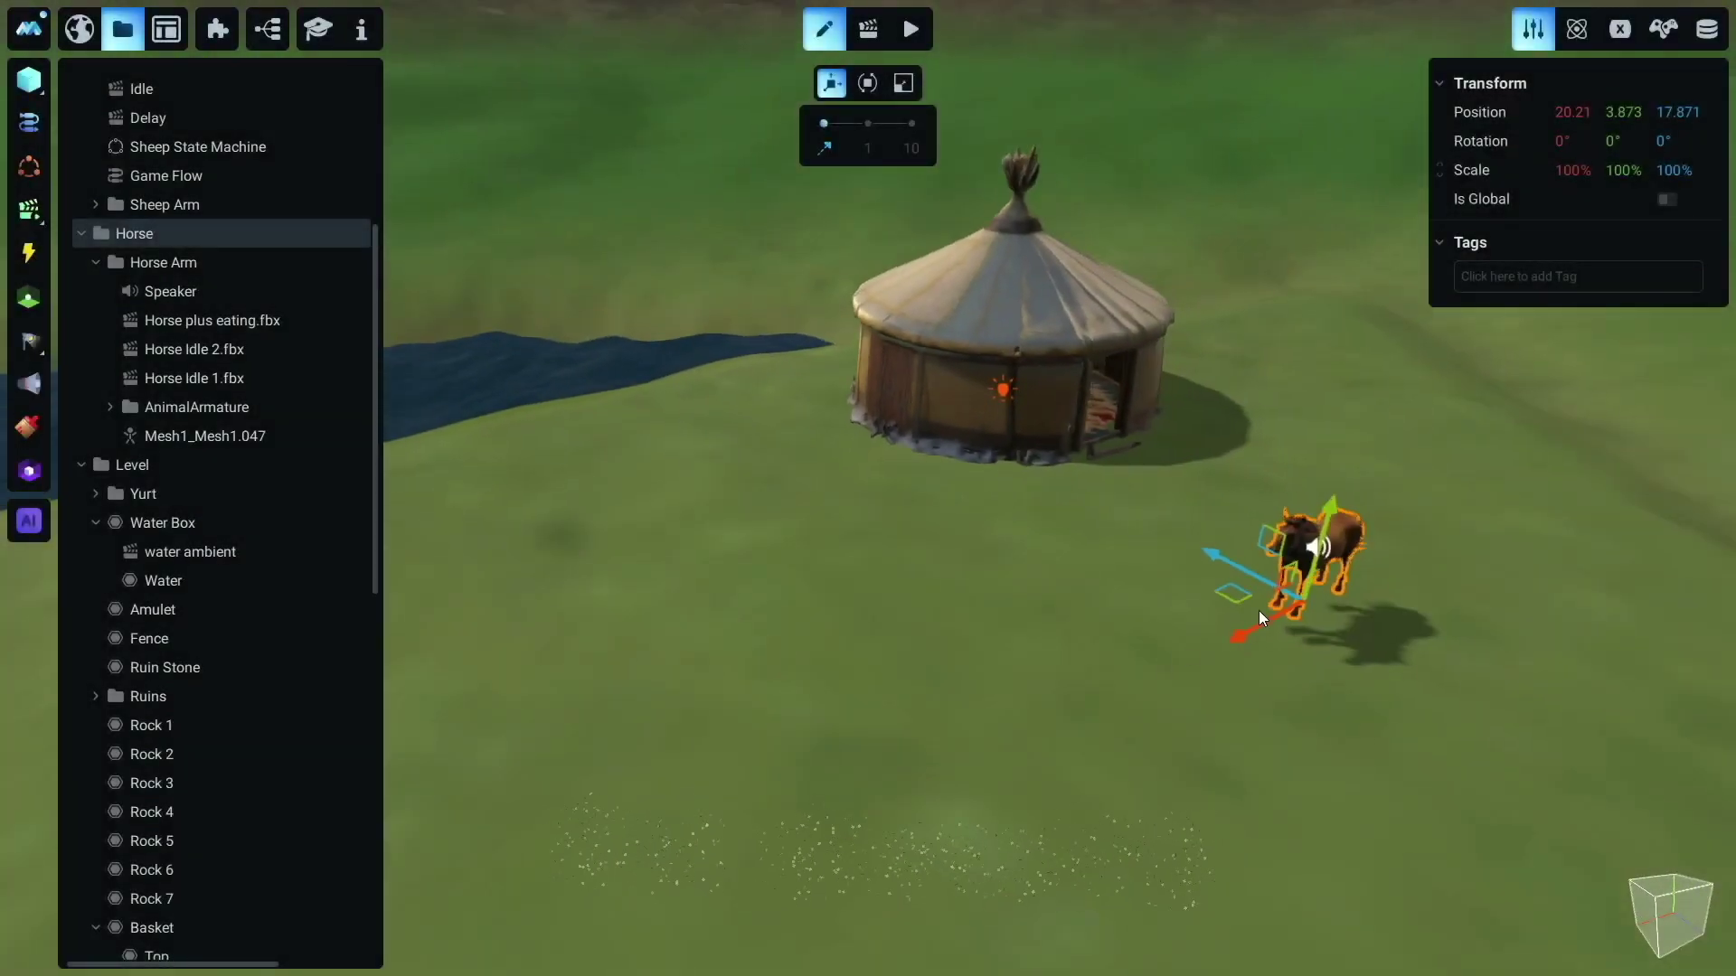
pyautogui.moveTo(1259, 610); pyautogui.dragTo(835, 539)
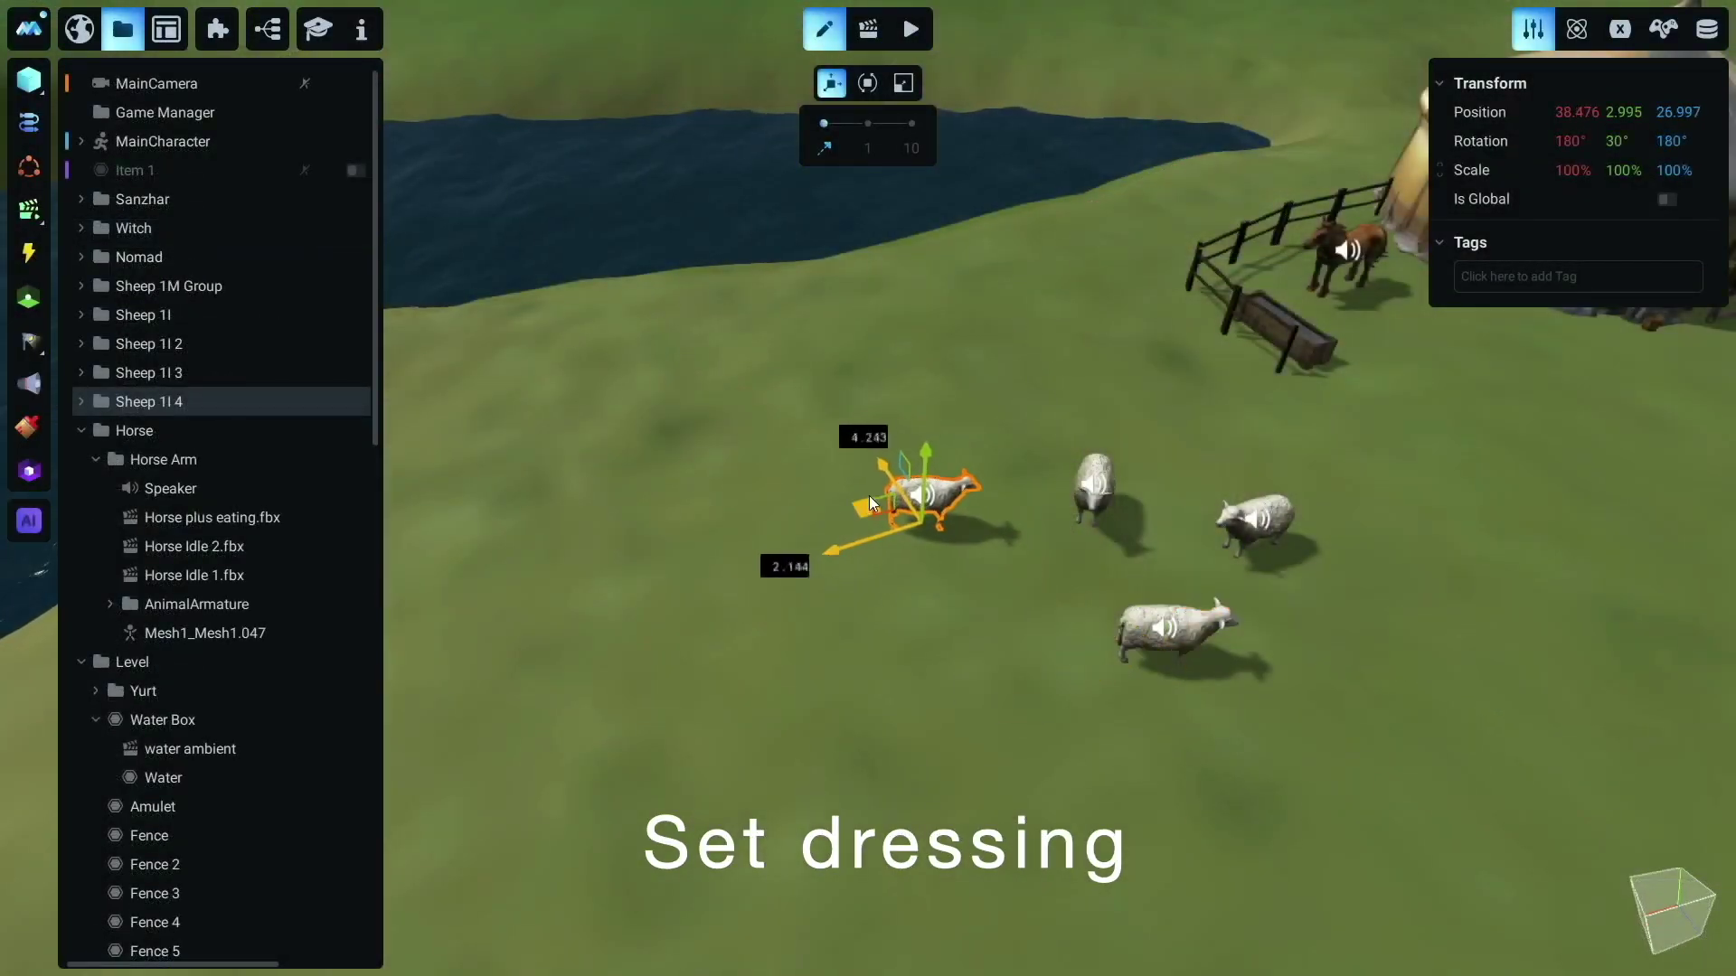
# Move the front sheep, set its Y rotation to 0°, and begin an AI prompt for it
pyautogui.moveTo(869, 495); pyautogui.dragTo(947, 420)
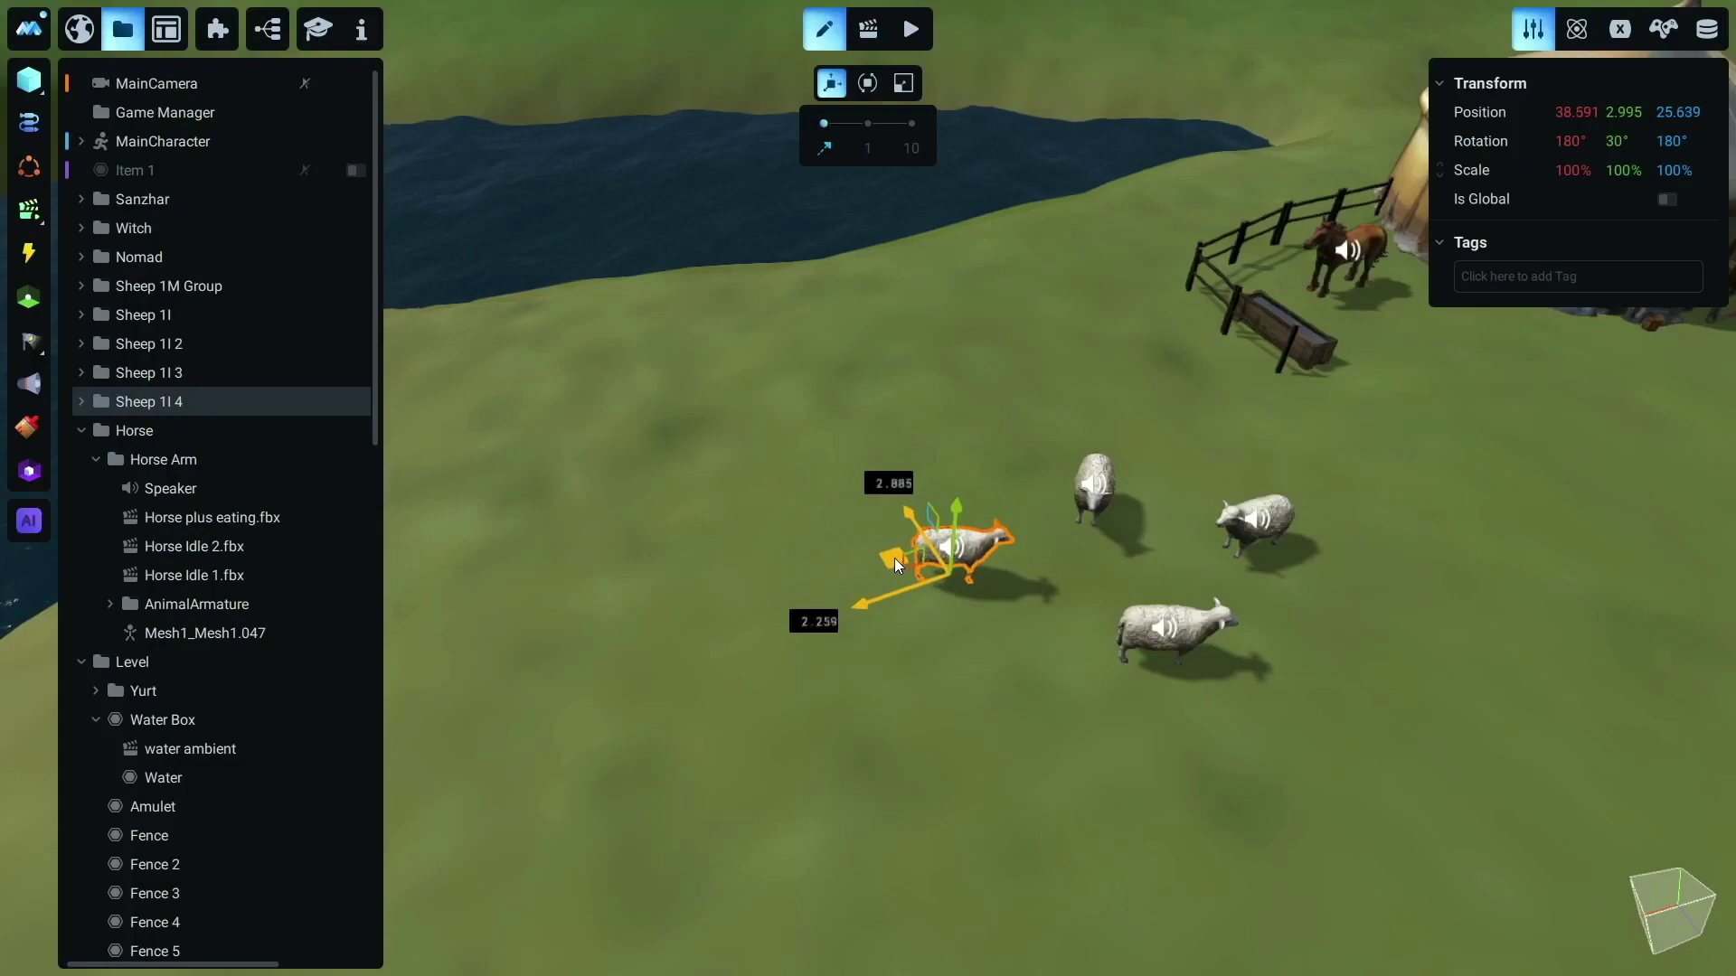
pyautogui.press('Return')
pyautogui.press('f')
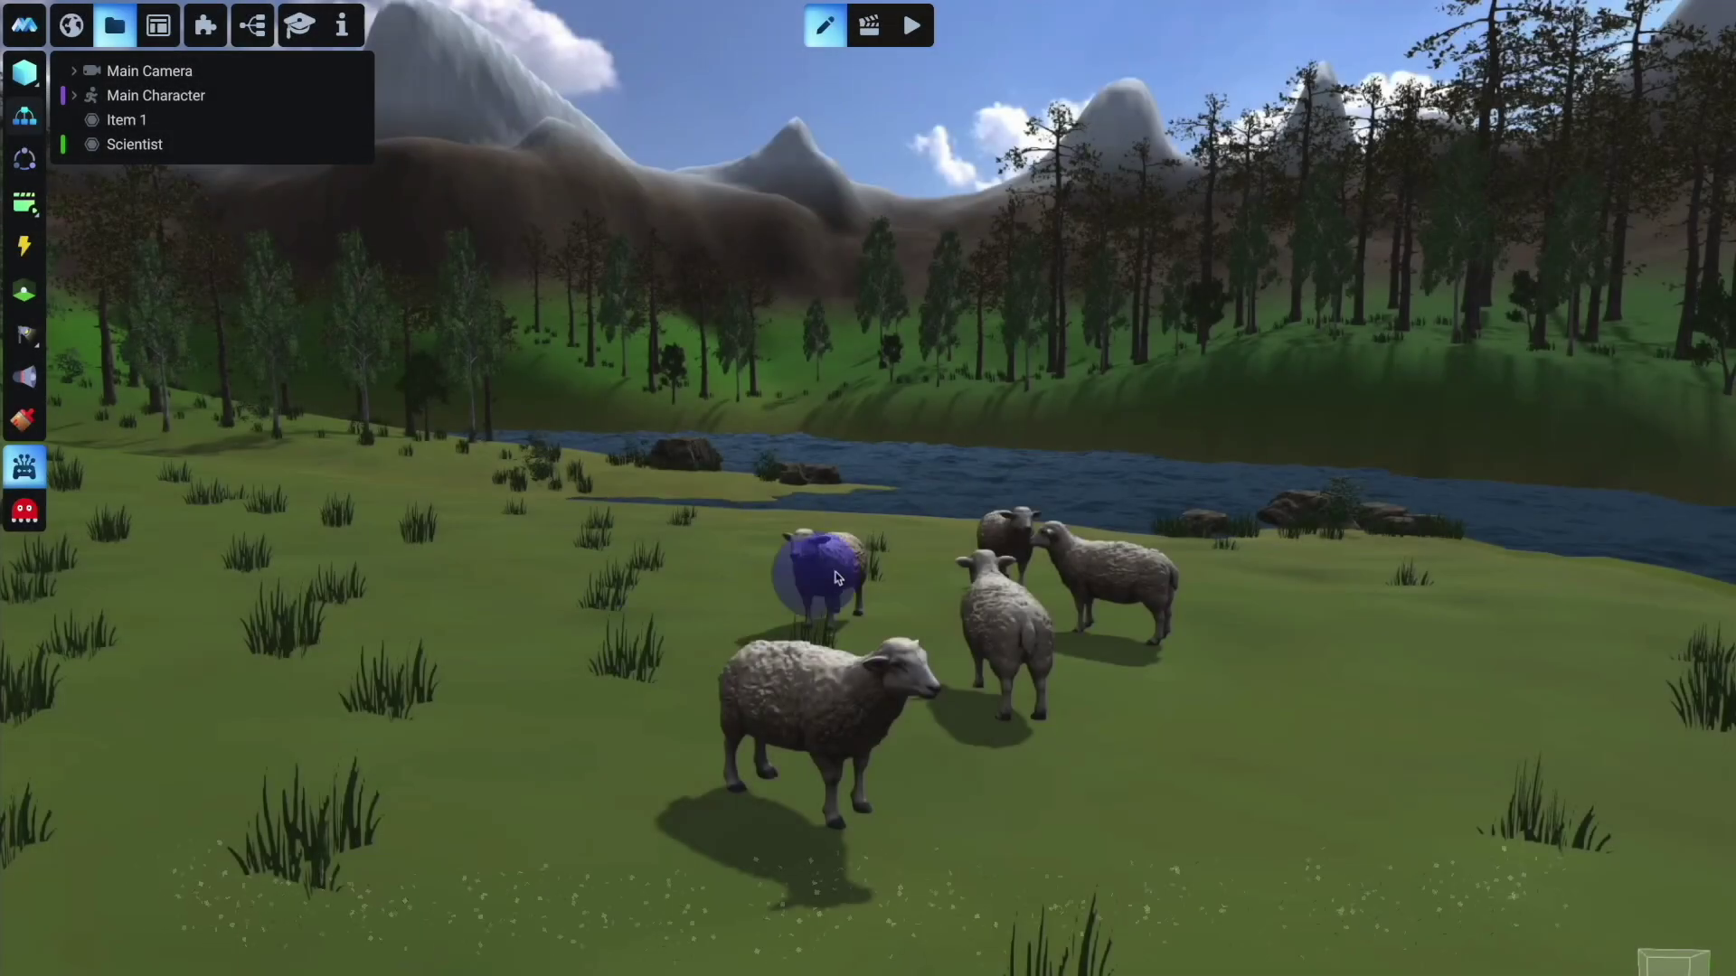
pyautogui.click(816, 722)
pyautogui.write('creat')
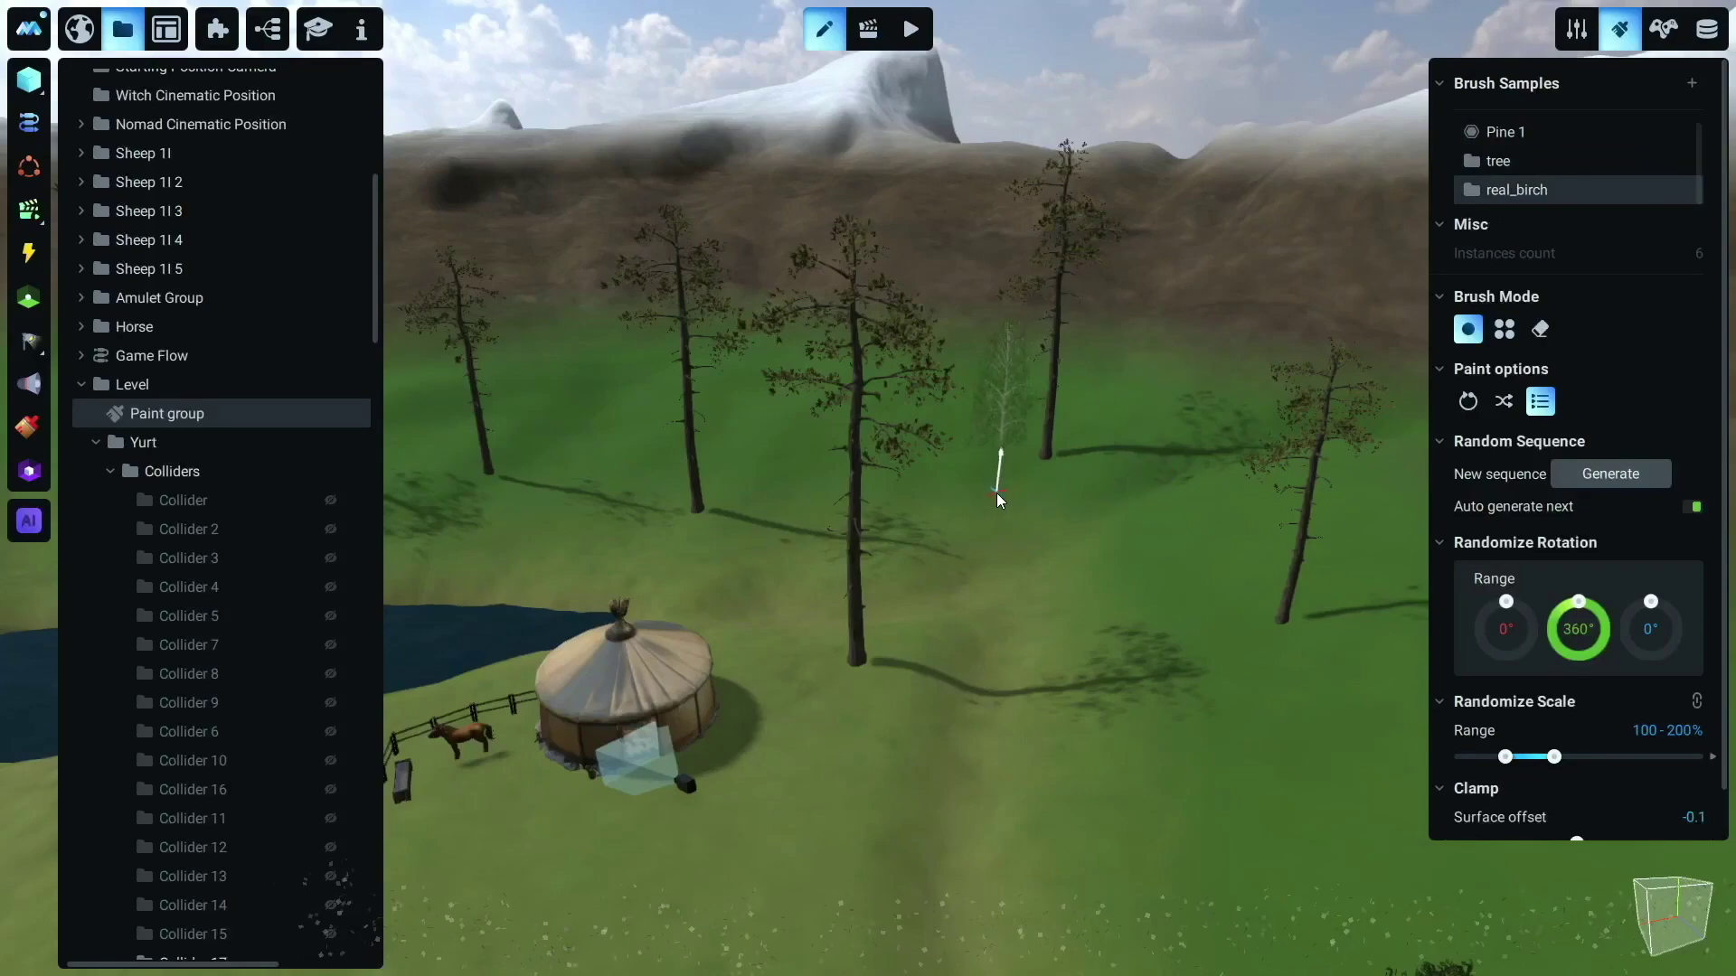
# Paint birch trees and a large Rock 5 onto the forest floor
pyautogui.moveTo(995, 472)
pyautogui.mouseDown()
pyautogui.moveTo(1111, 553)
pyautogui.moveTo(598, 492)
pyautogui.mouseUp()
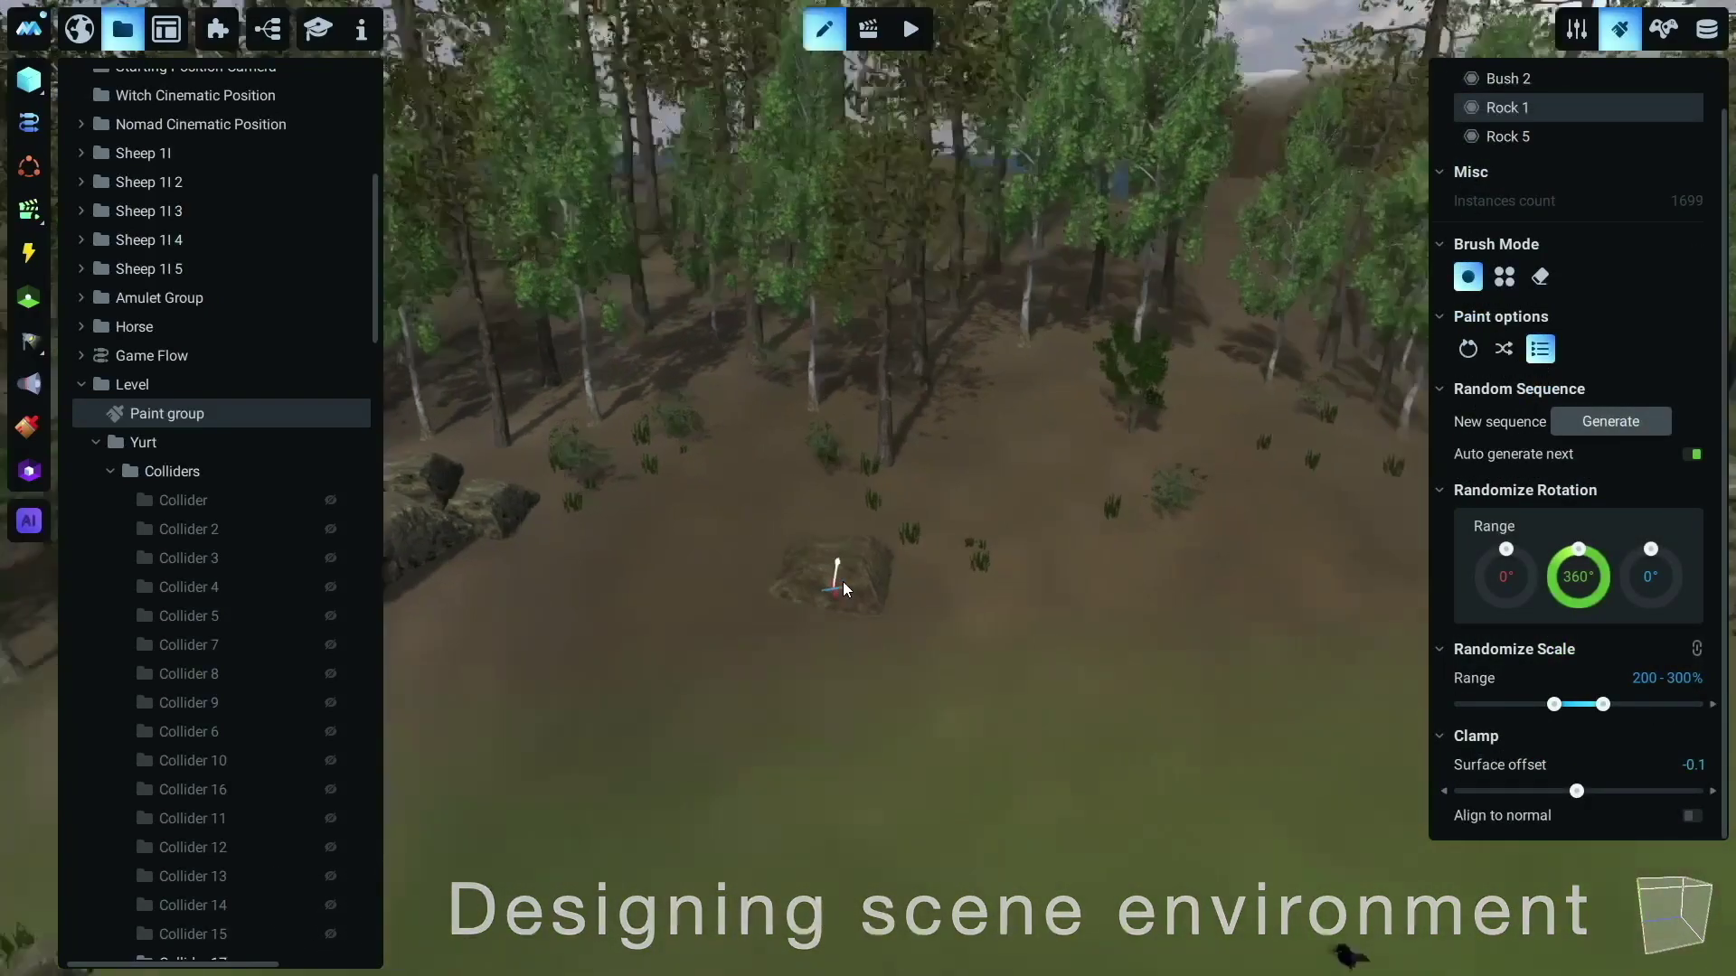
pyautogui.click(1027, 476)
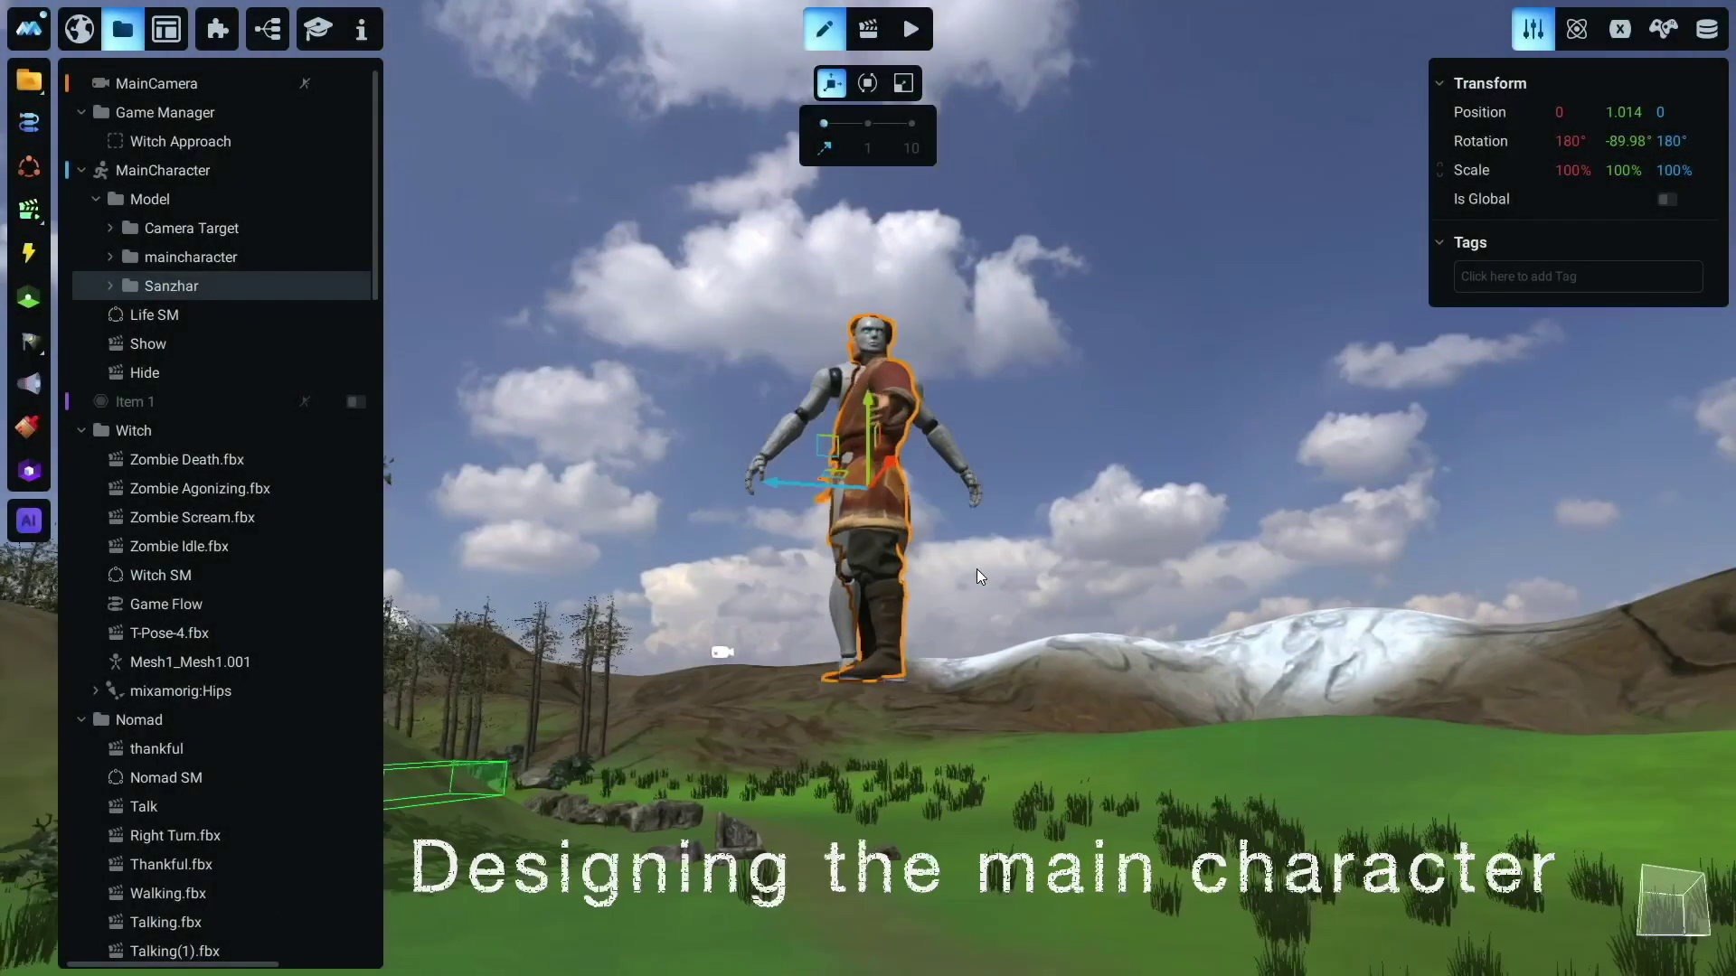
pyautogui.moveTo(872, 408); pyautogui.dragTo(869, 403)
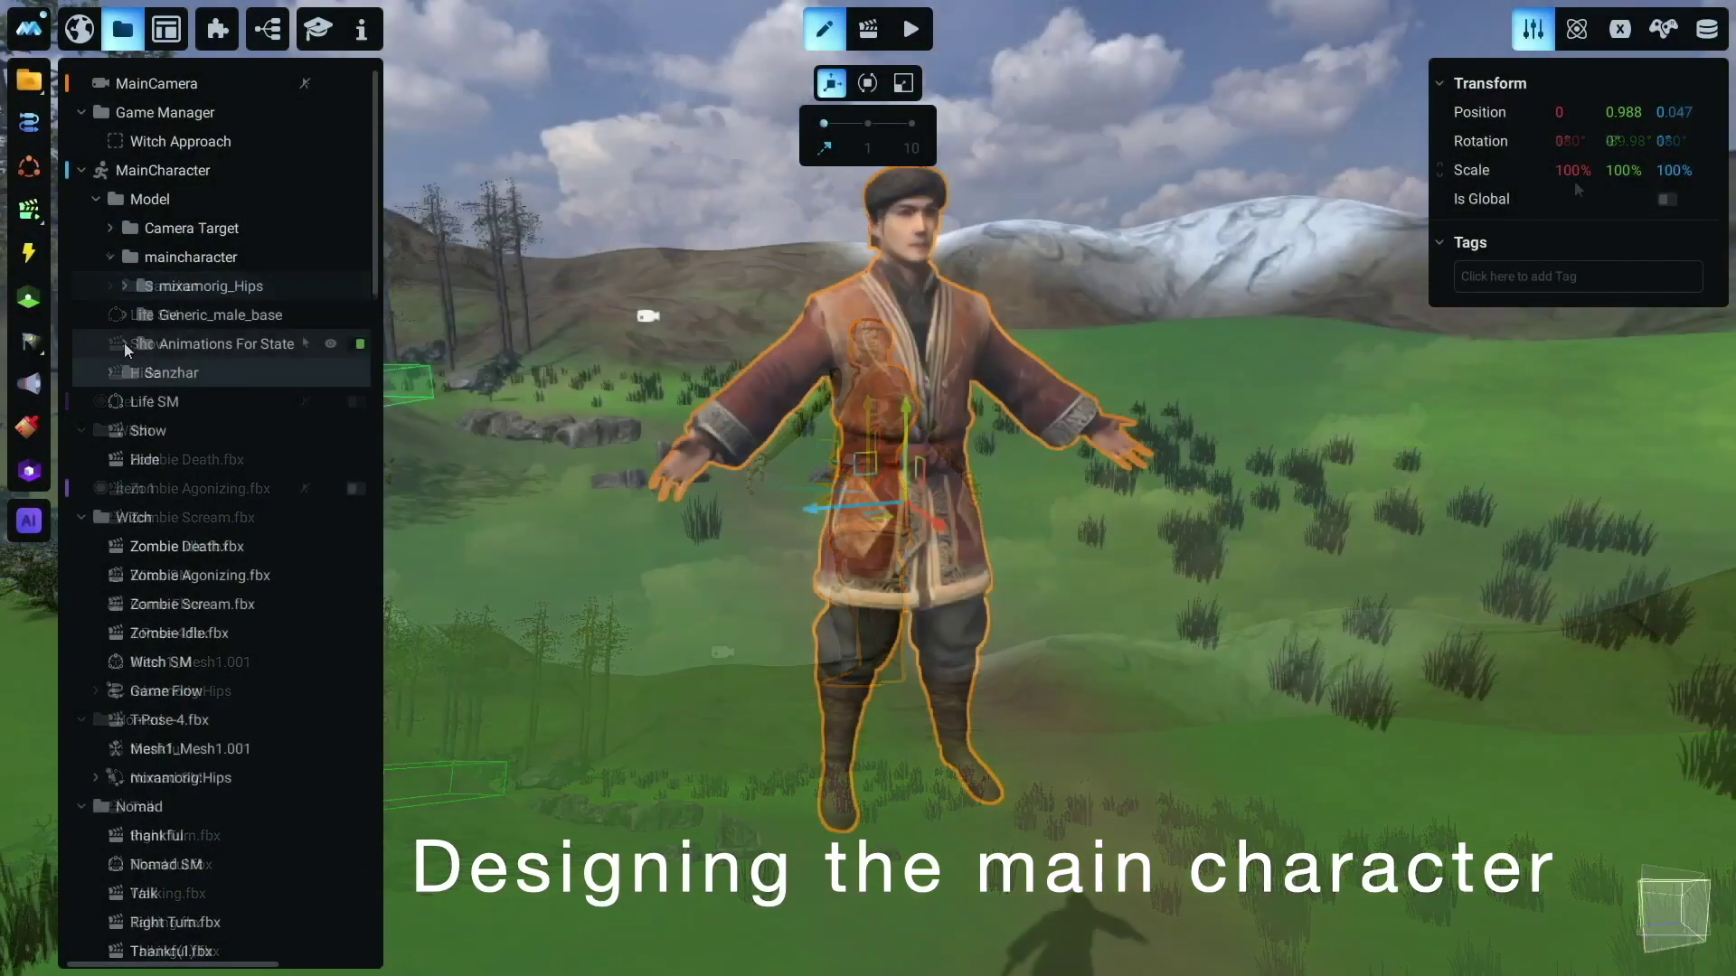
pyautogui.click(185, 373)
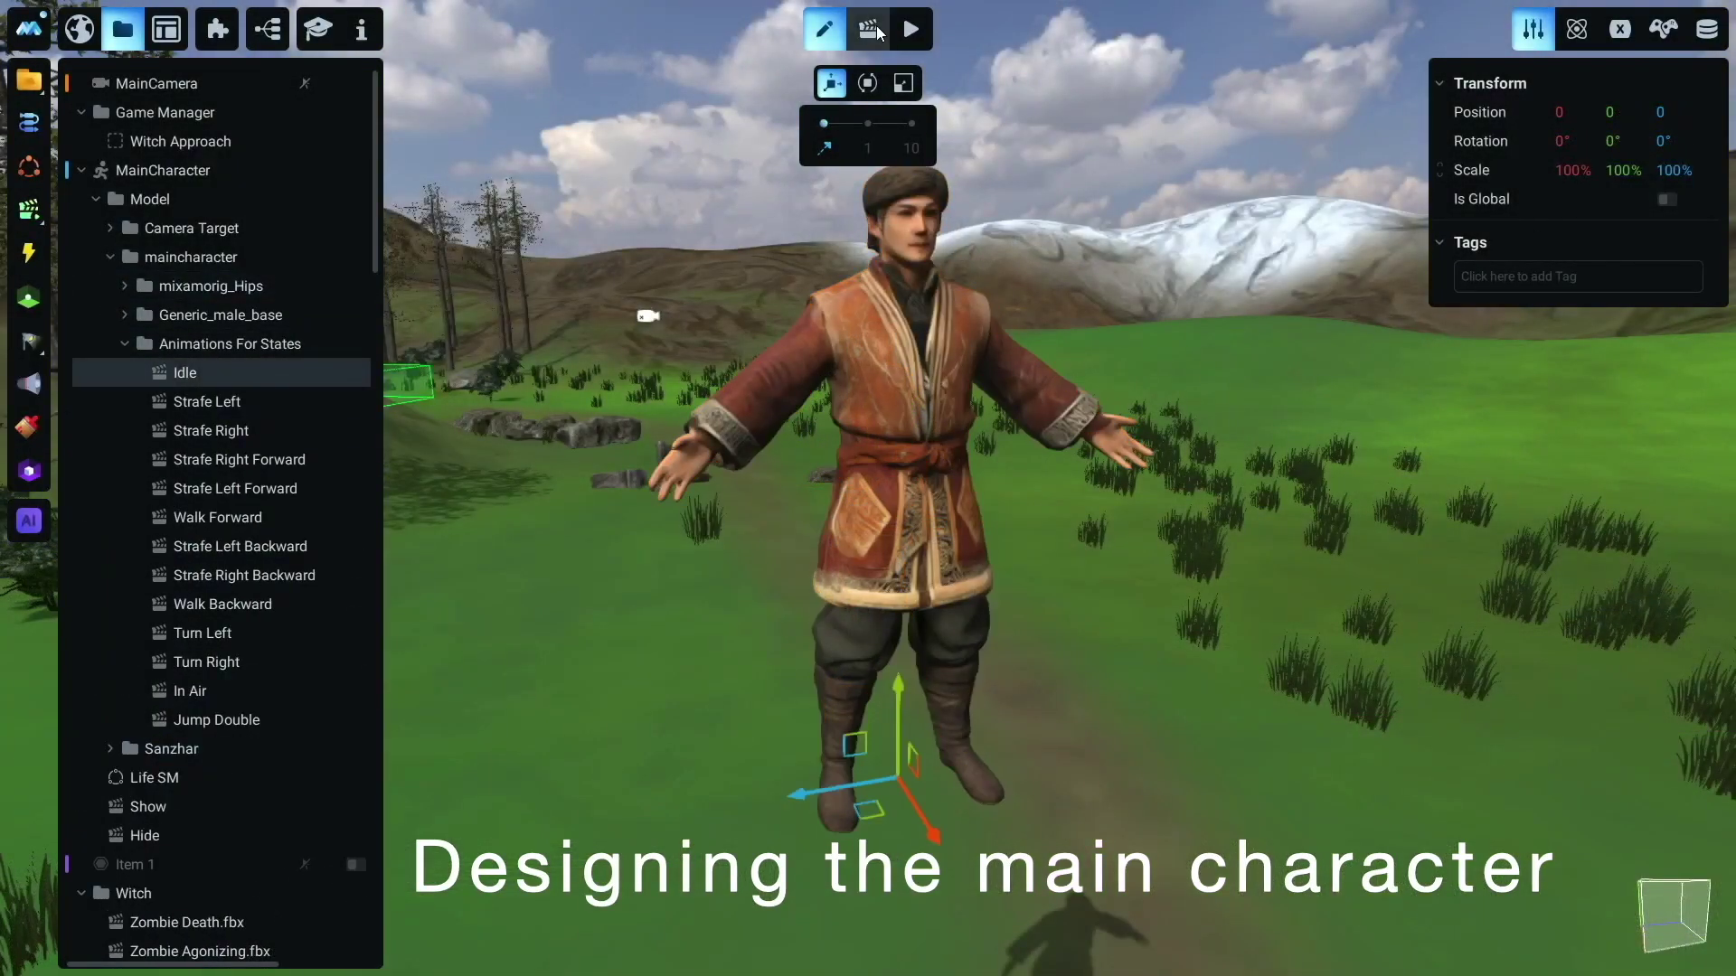
# Replace the main character's Idle clip with Sanzhar > Idle.fbx on the animation track
pyautogui.rightClick(425, 866)
pyautogui.click(483, 954)
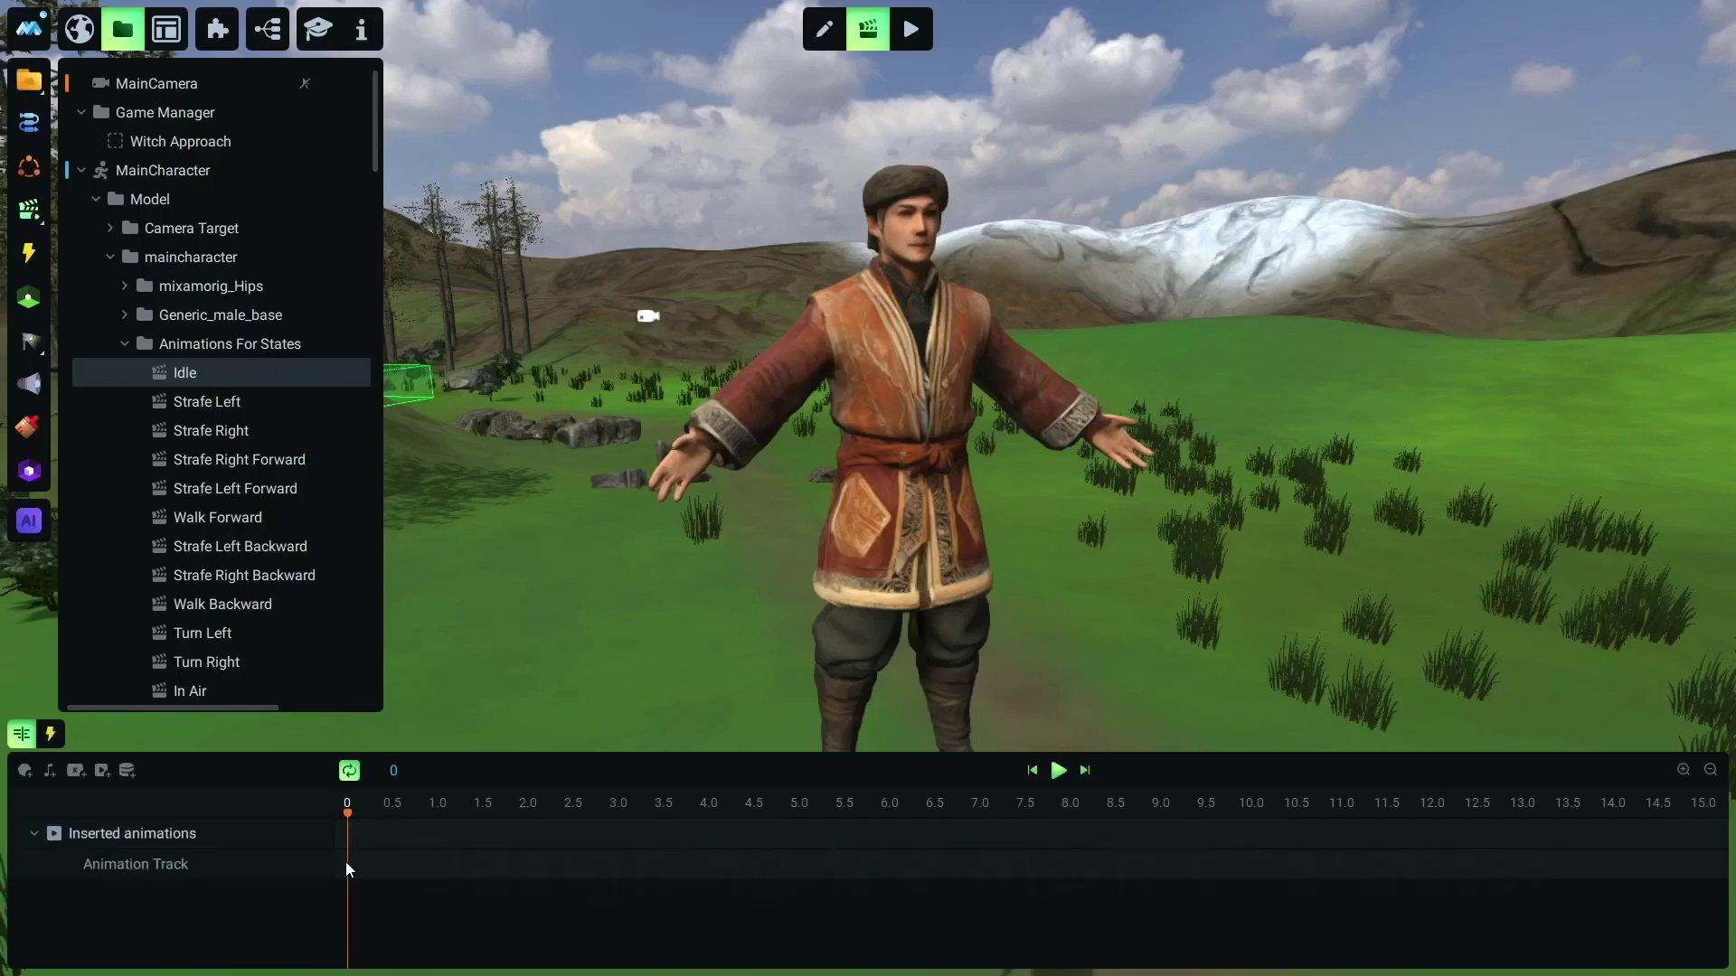
pyautogui.rightClick(346, 860)
pyautogui.moveTo(427, 549)
pyautogui.moveTo(507, 512)
pyautogui.moveTo(735, 543)
pyautogui.click(906, 571)
pyautogui.click(1058, 770)
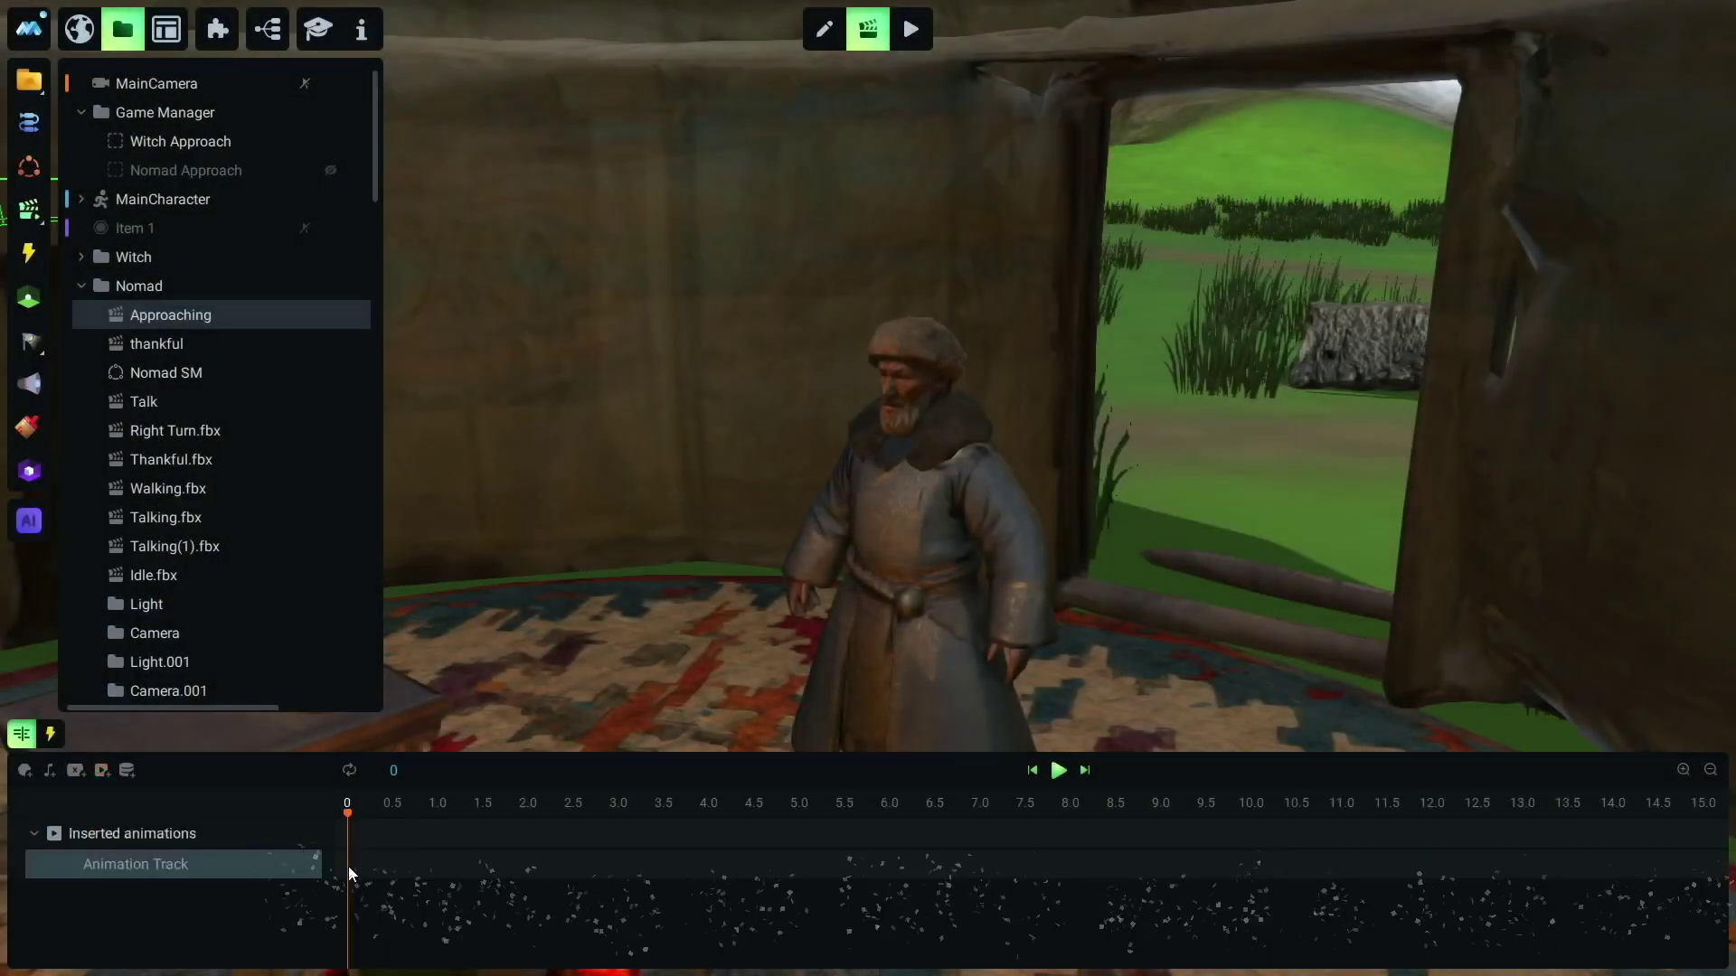
# Start the Nomad's Approaching cutscene with Nomad > Right Turn.fbx
pyautogui.click(349, 866)
pyautogui.click(615, 663)
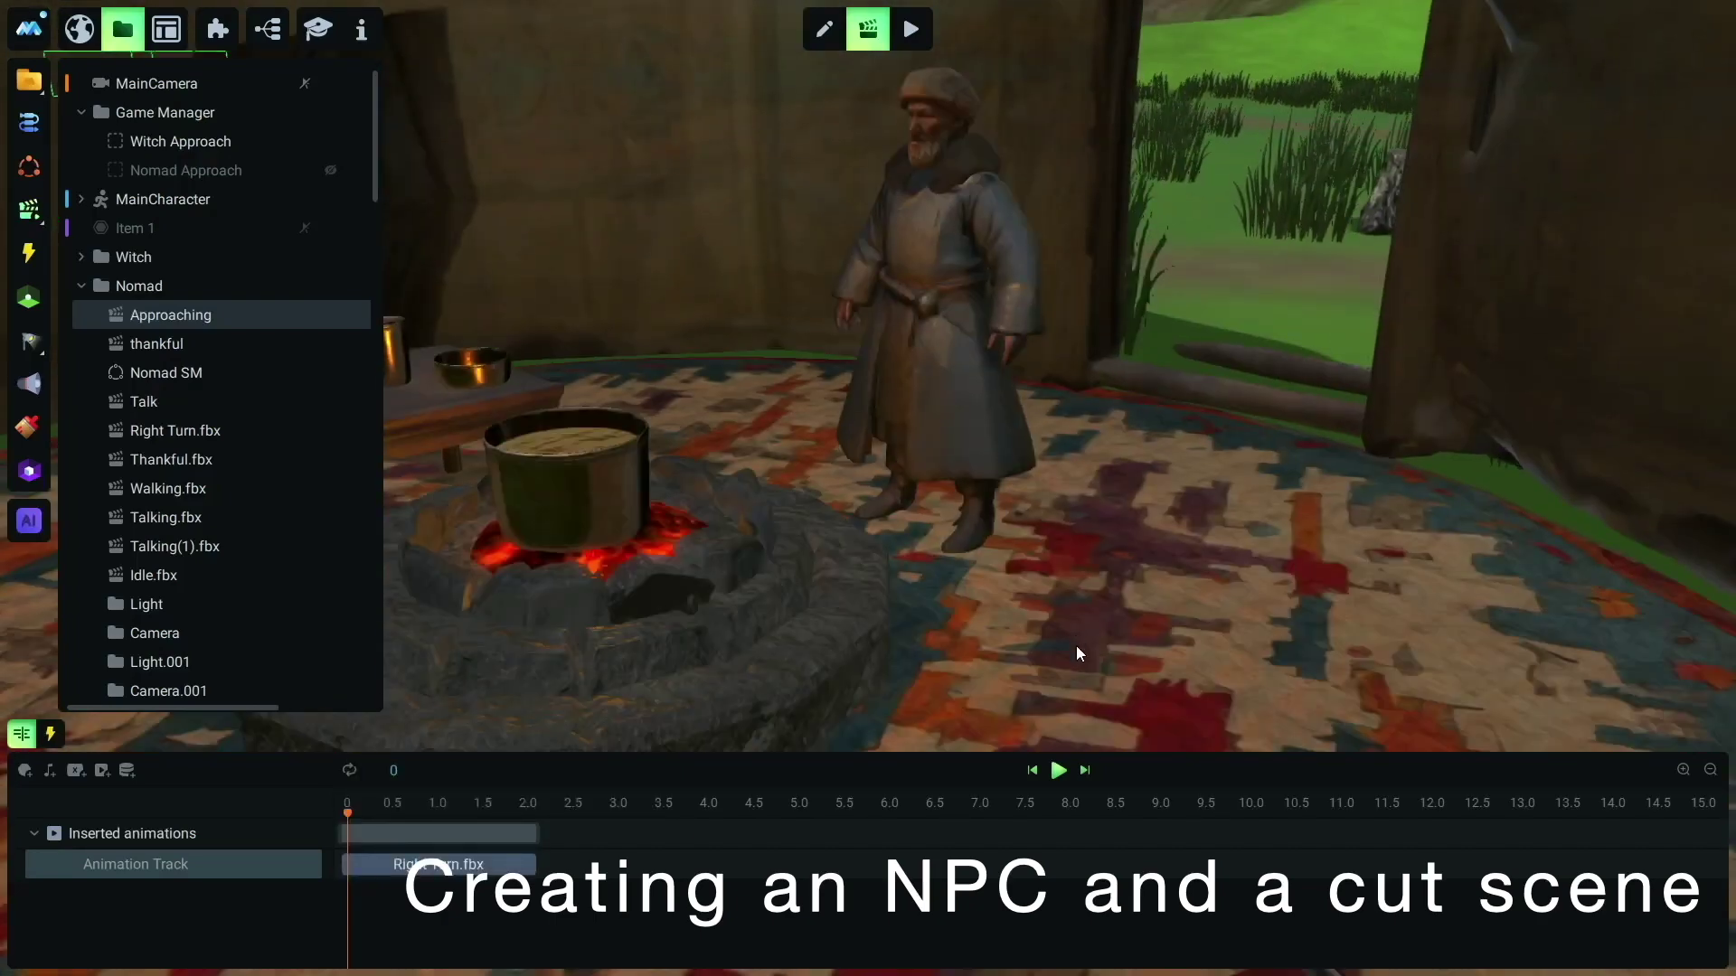
pyautogui.click(1059, 770)
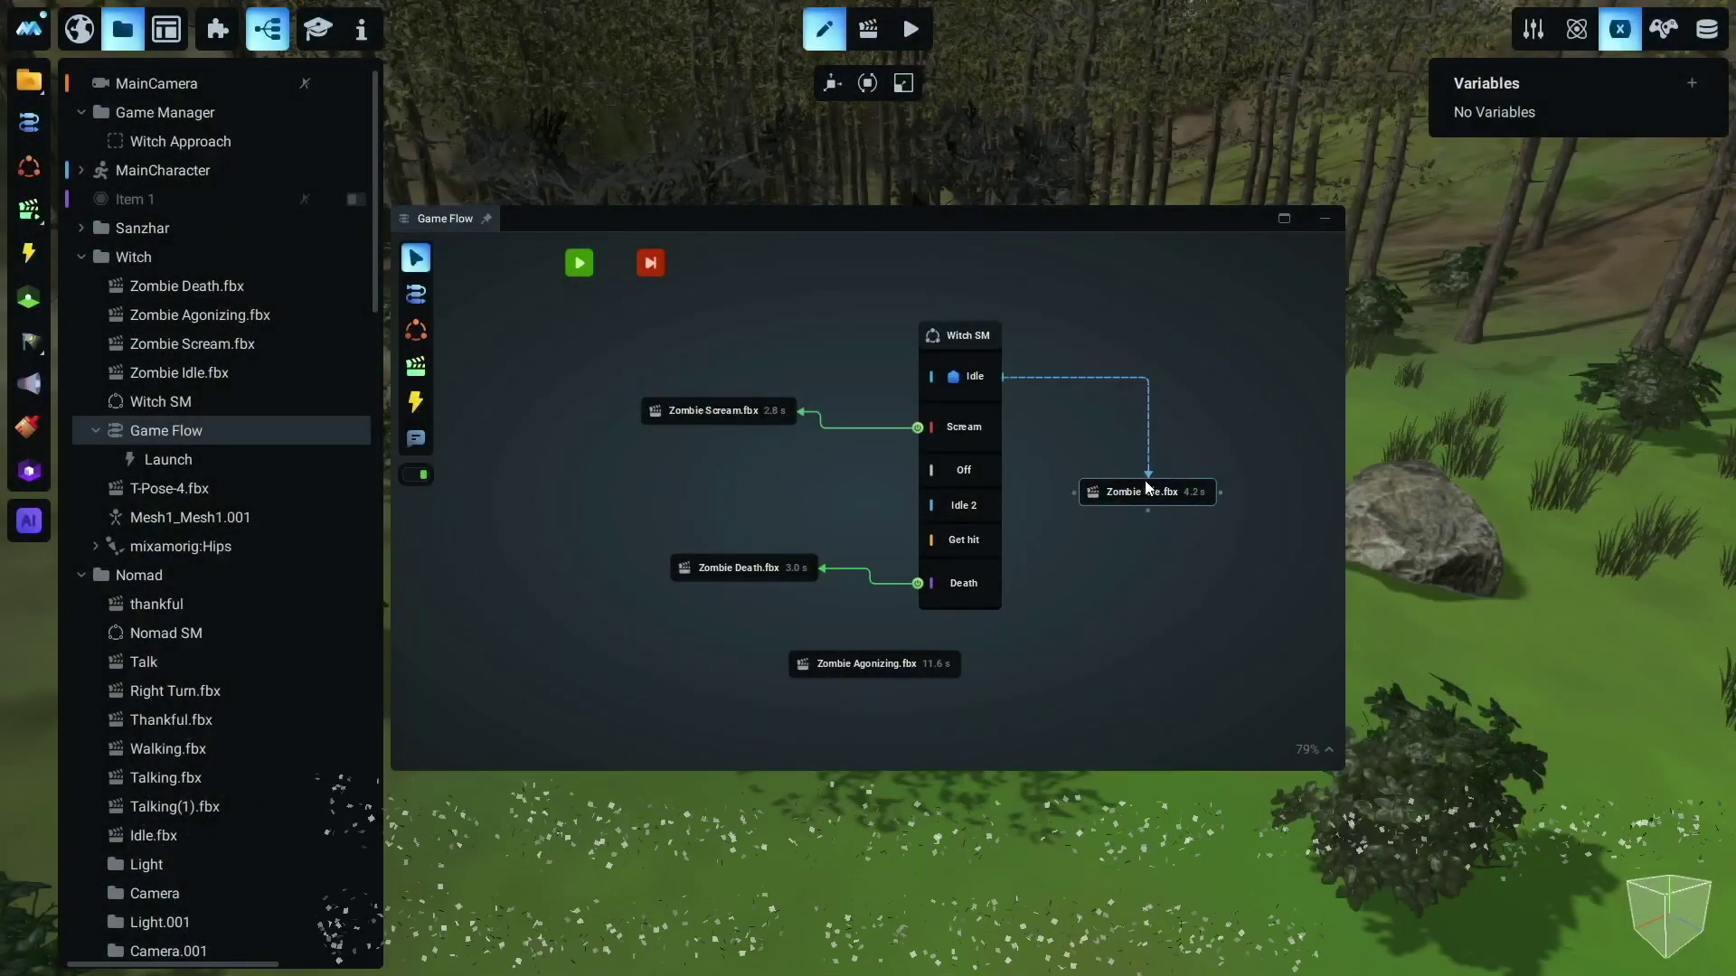
# Link the witch's Idle states to Zombie Idle and give her Zombie Headbutt and walking animations
pyautogui.moveTo(1145, 482); pyautogui.dragTo(1146, 485)
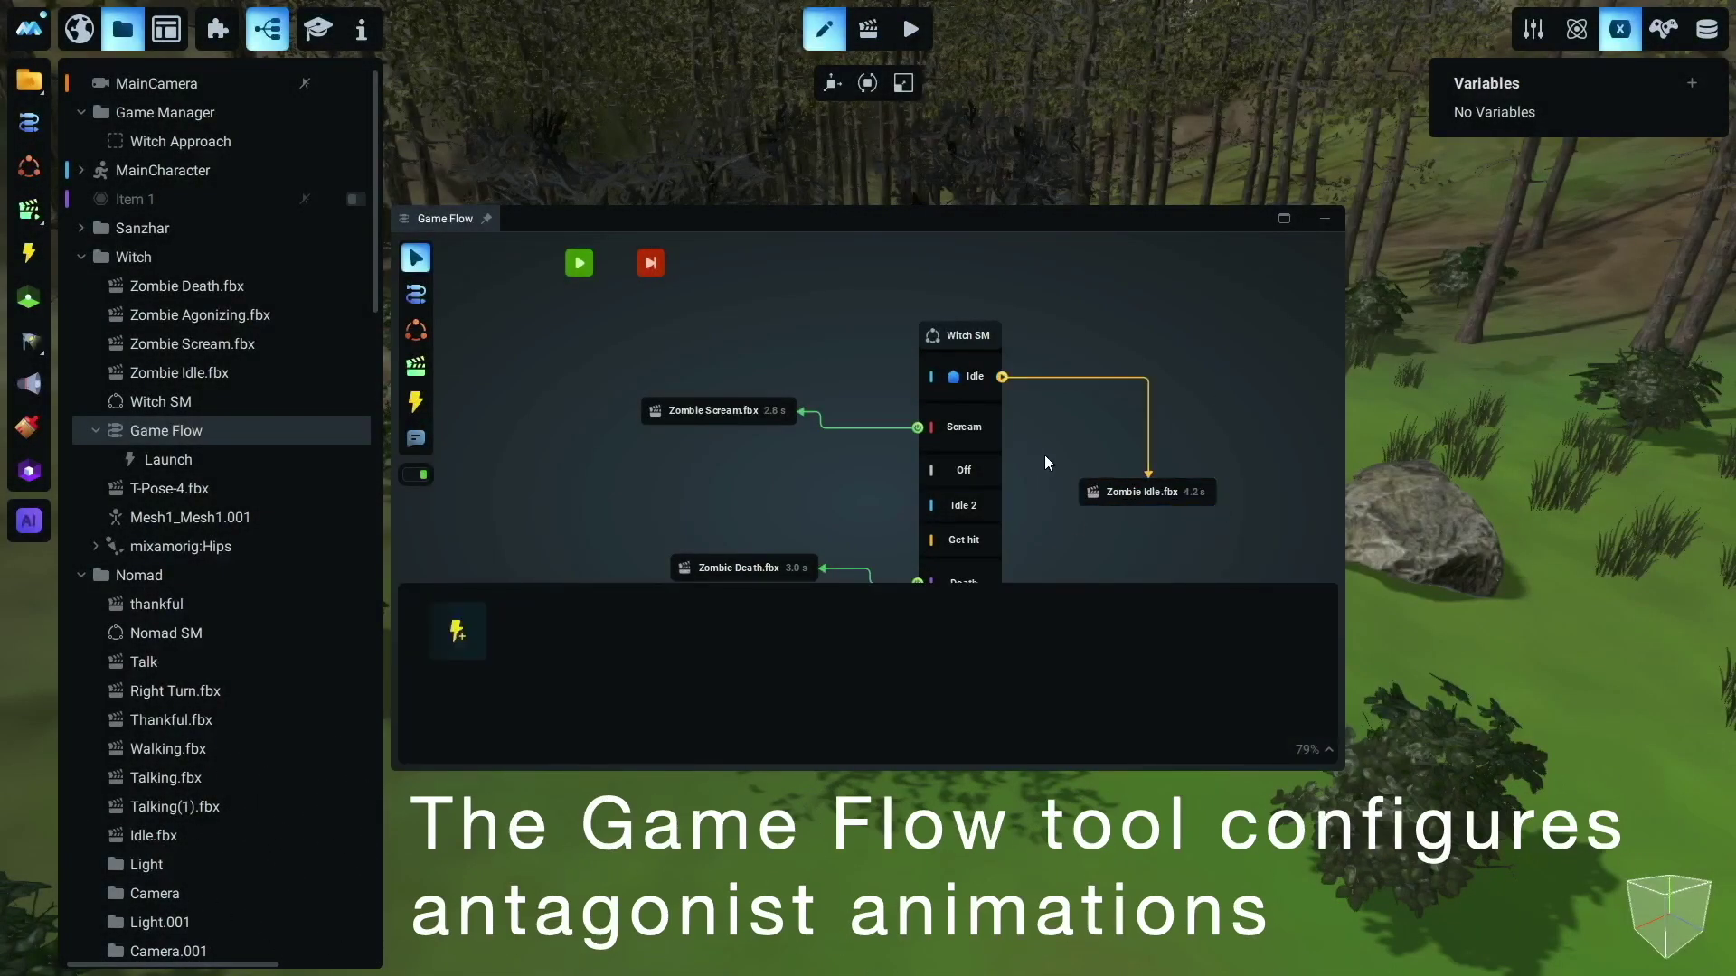
pyautogui.moveTo(1012, 508); pyautogui.dragTo(1162, 503)
pyautogui.click(1203, 554)
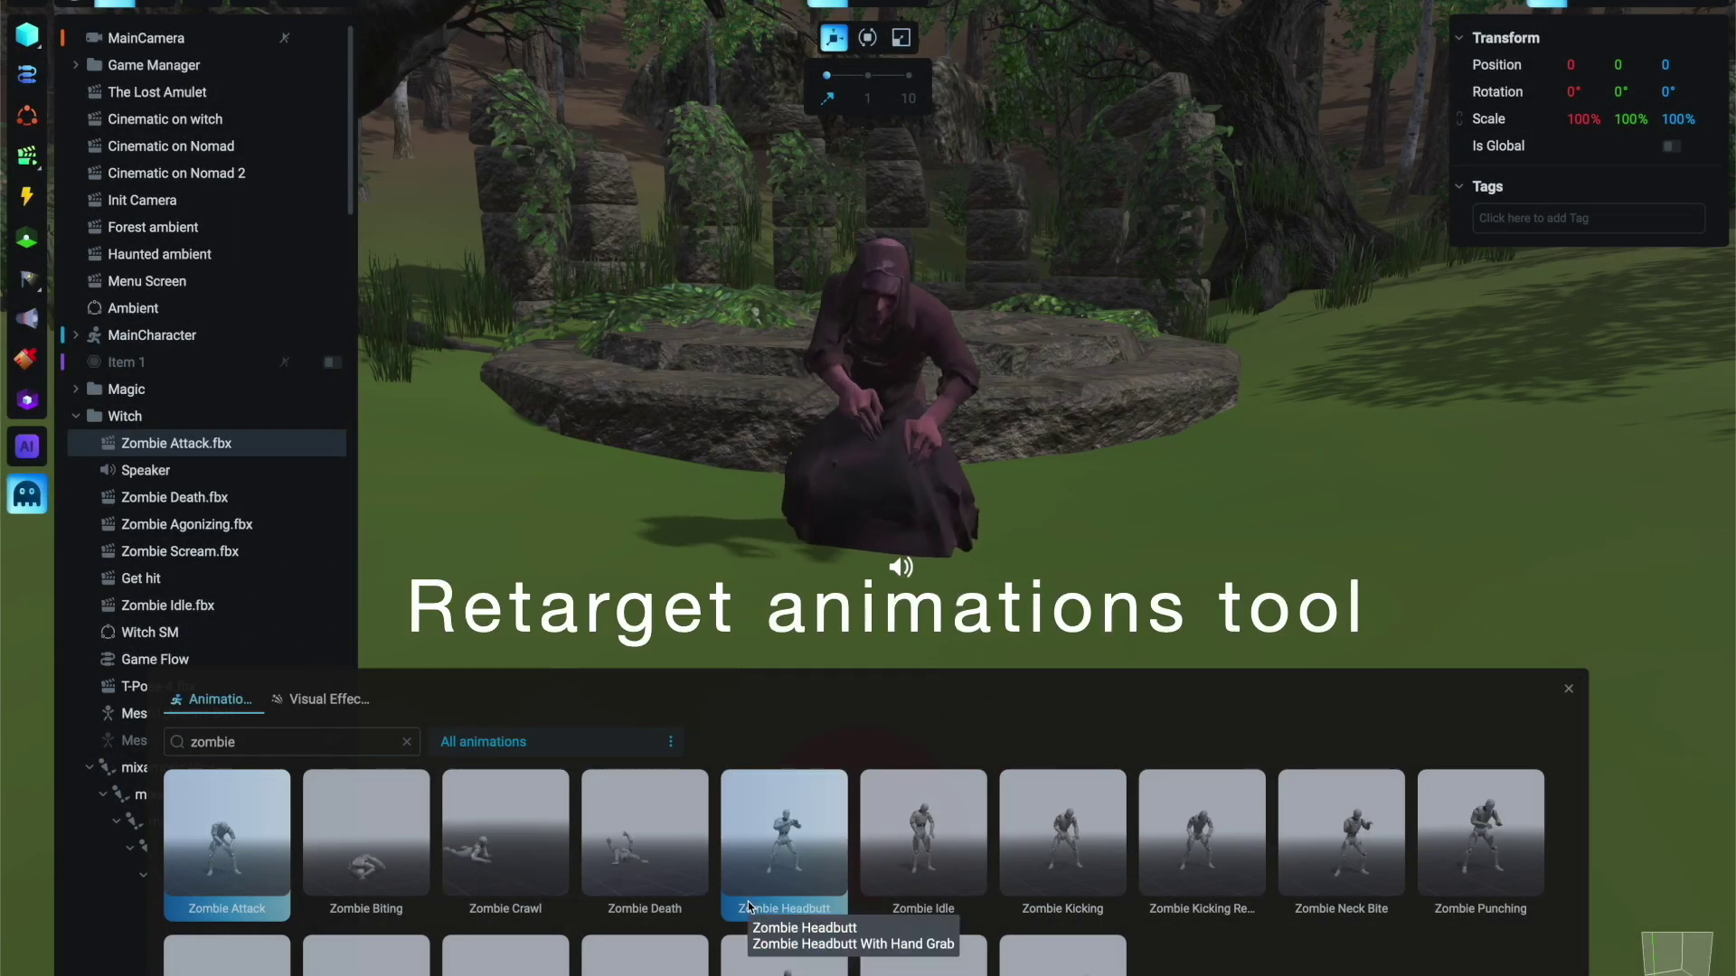
pyautogui.moveTo(749, 906); pyautogui.dragTo(899, 375)
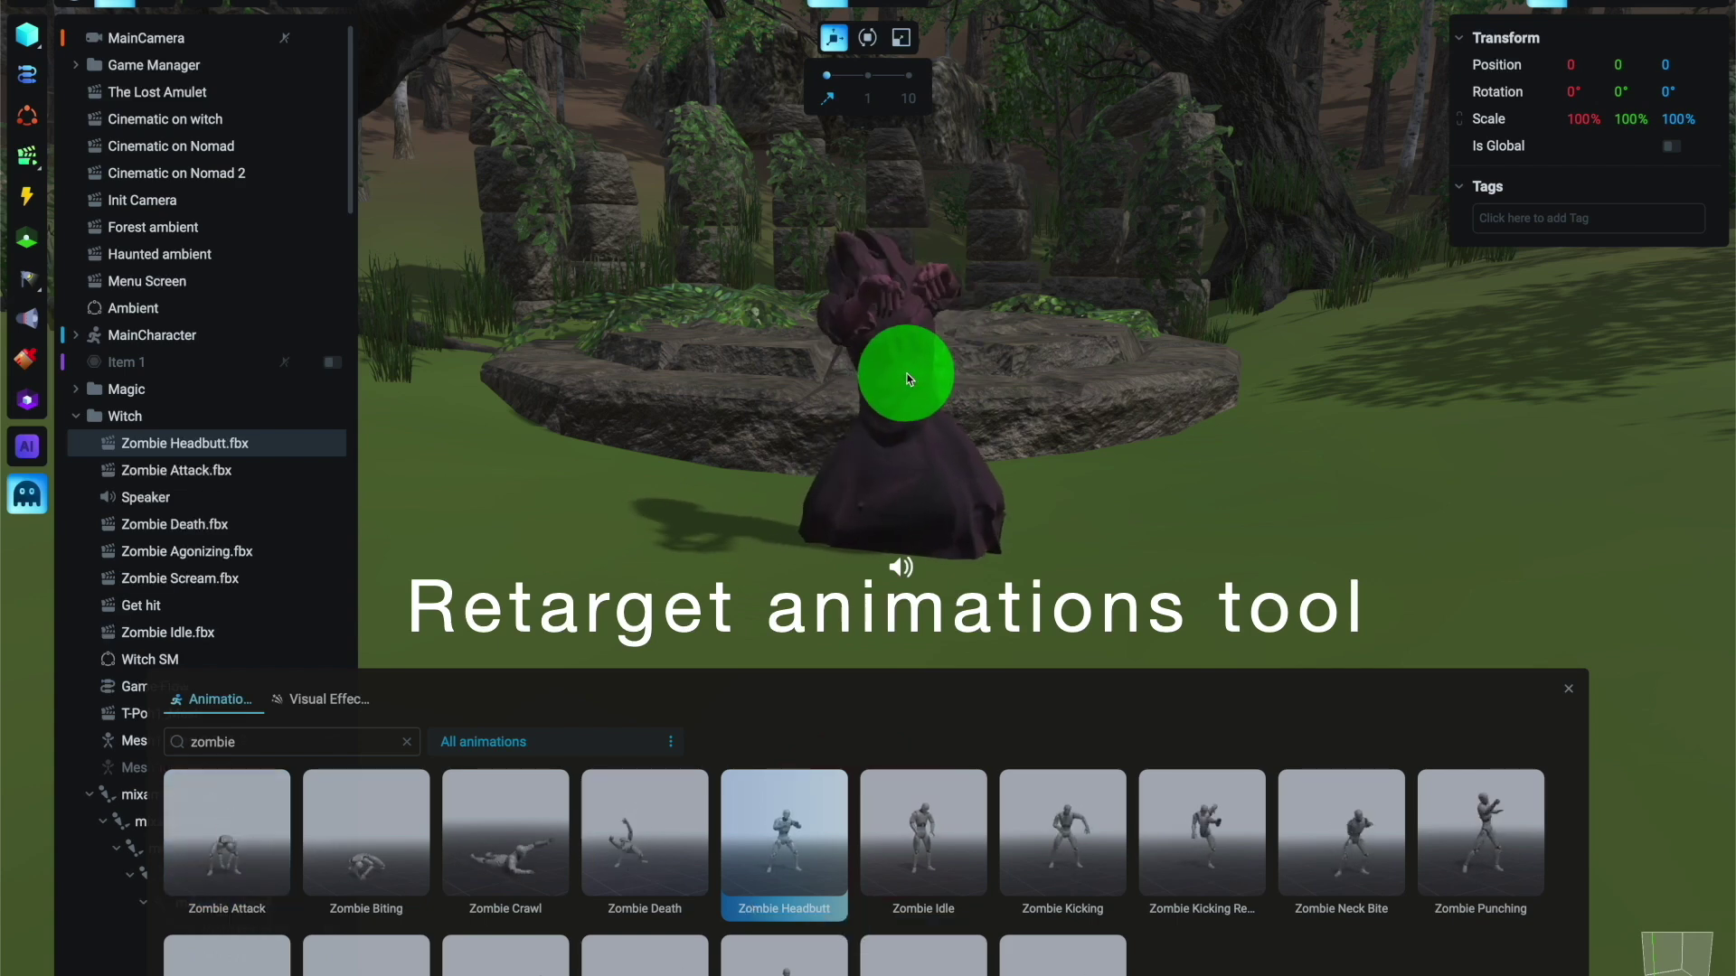
pyautogui.moveTo(923, 953); pyautogui.dragTo(898, 566)
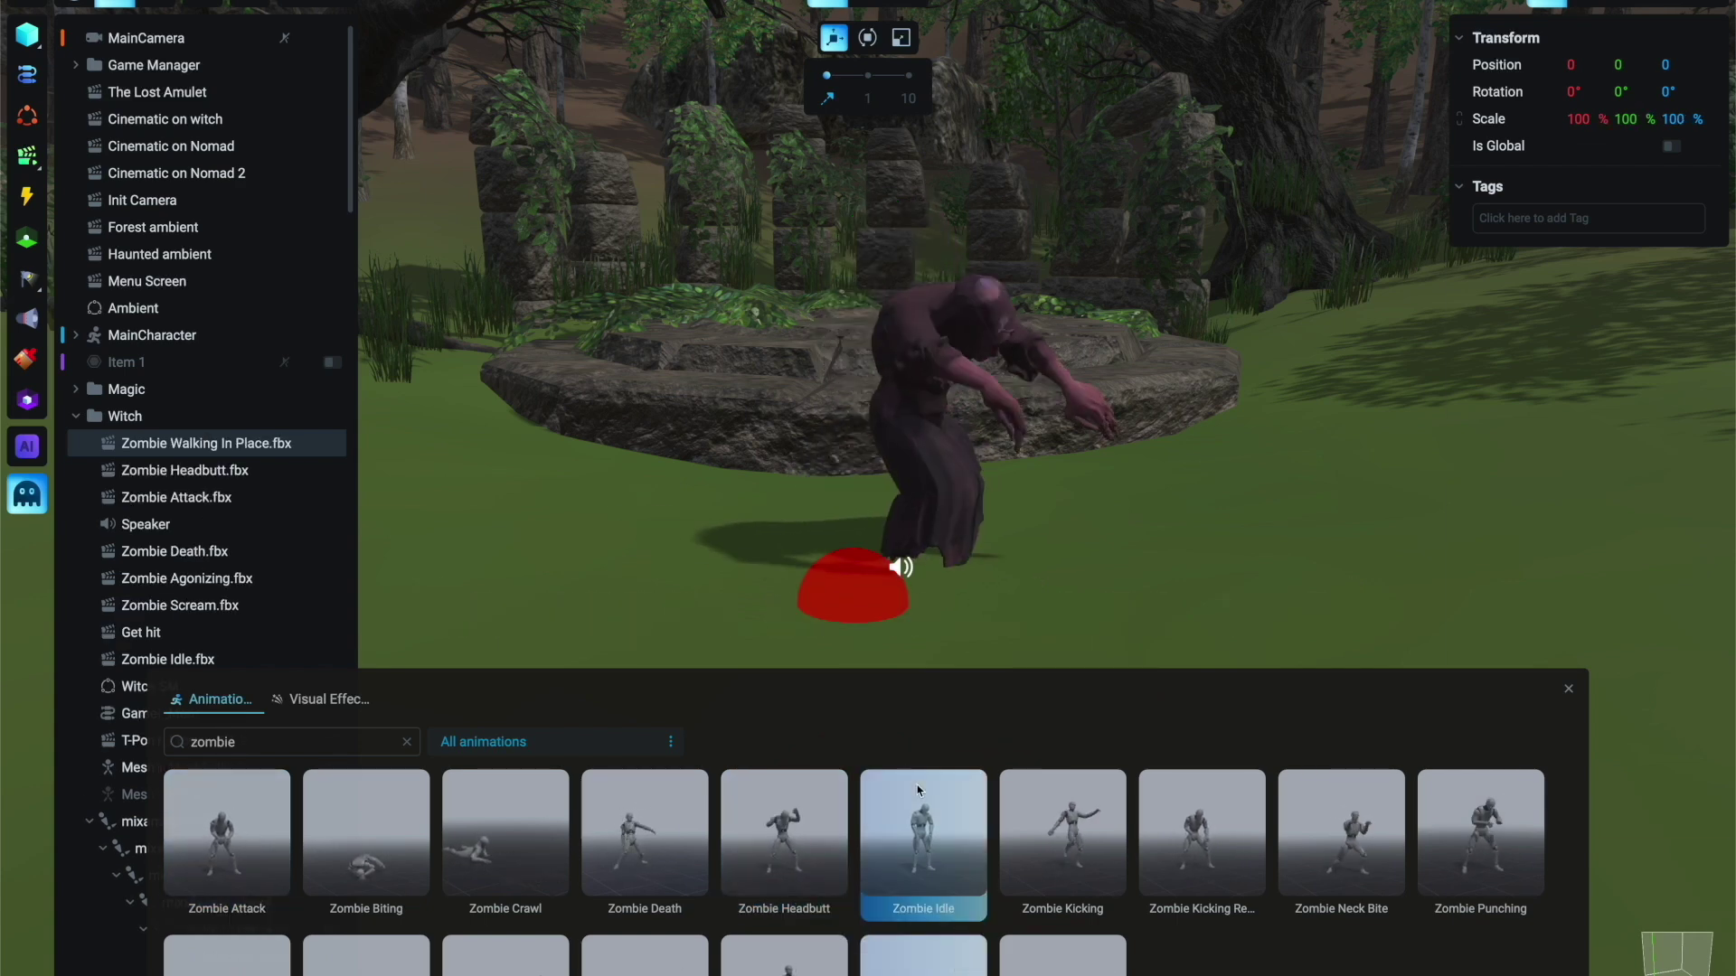
# Add Intense_Fire_1 and an explosion fire effect to the witch
pyautogui.click(321, 699)
pyautogui.moveTo(918, 462); pyautogui.dragTo(918, 582)
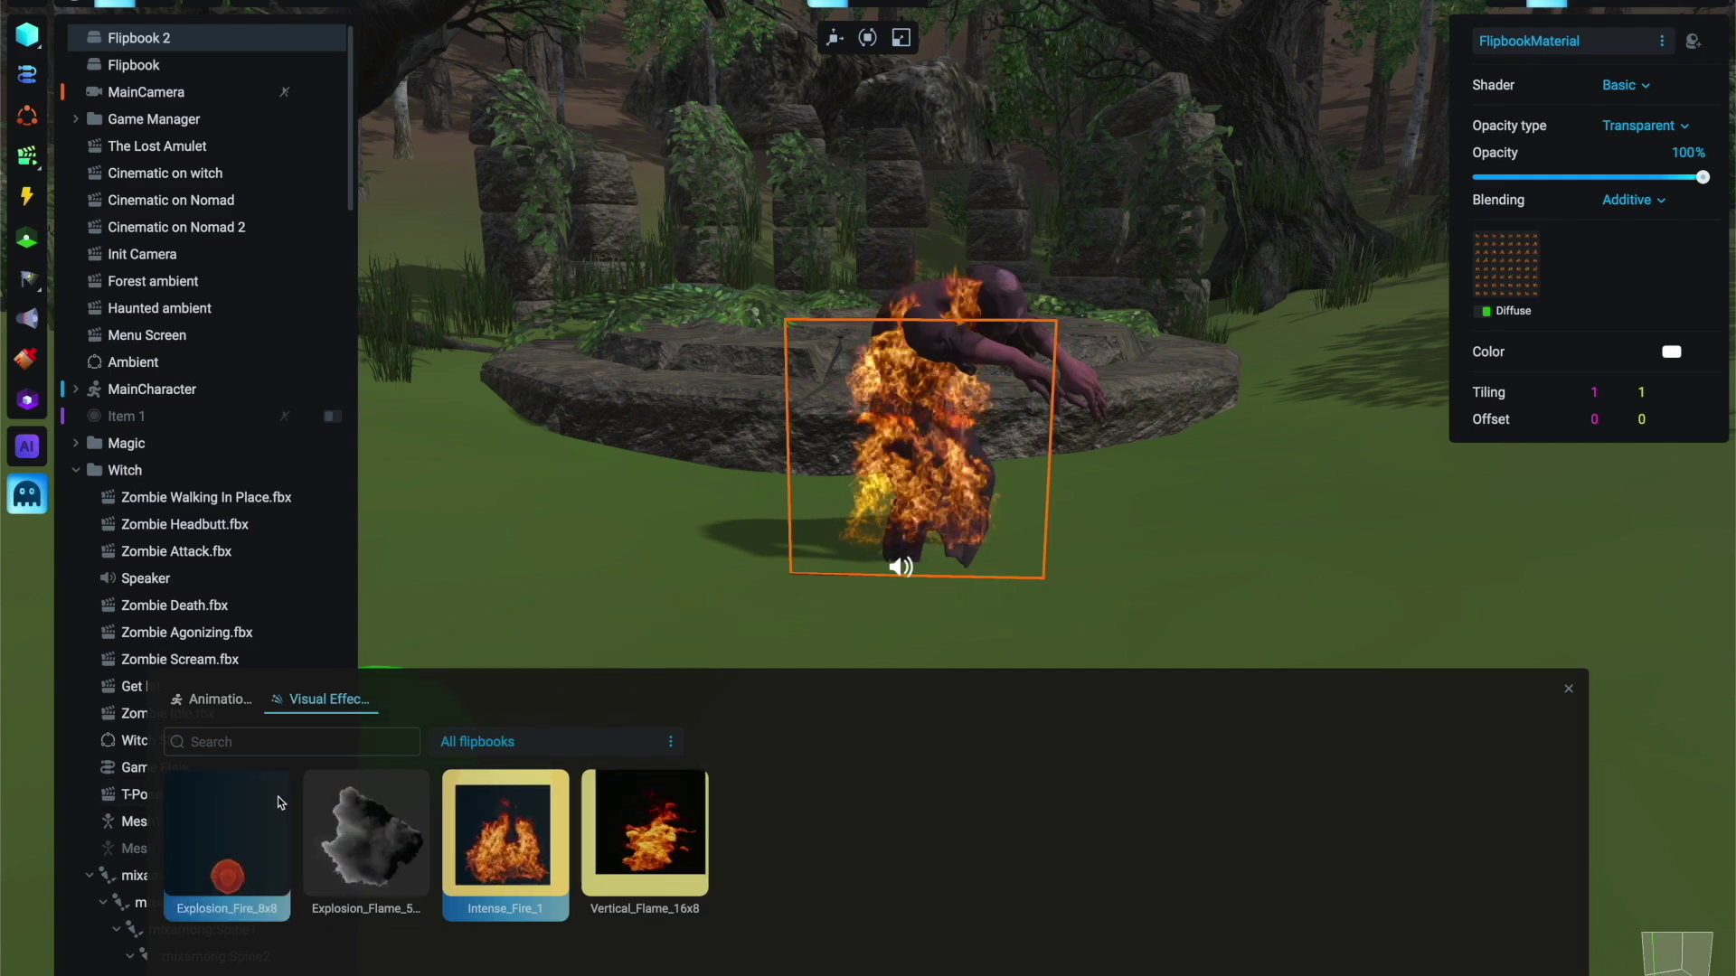
pyautogui.moveTo(280, 803); pyautogui.dragTo(994, 299)
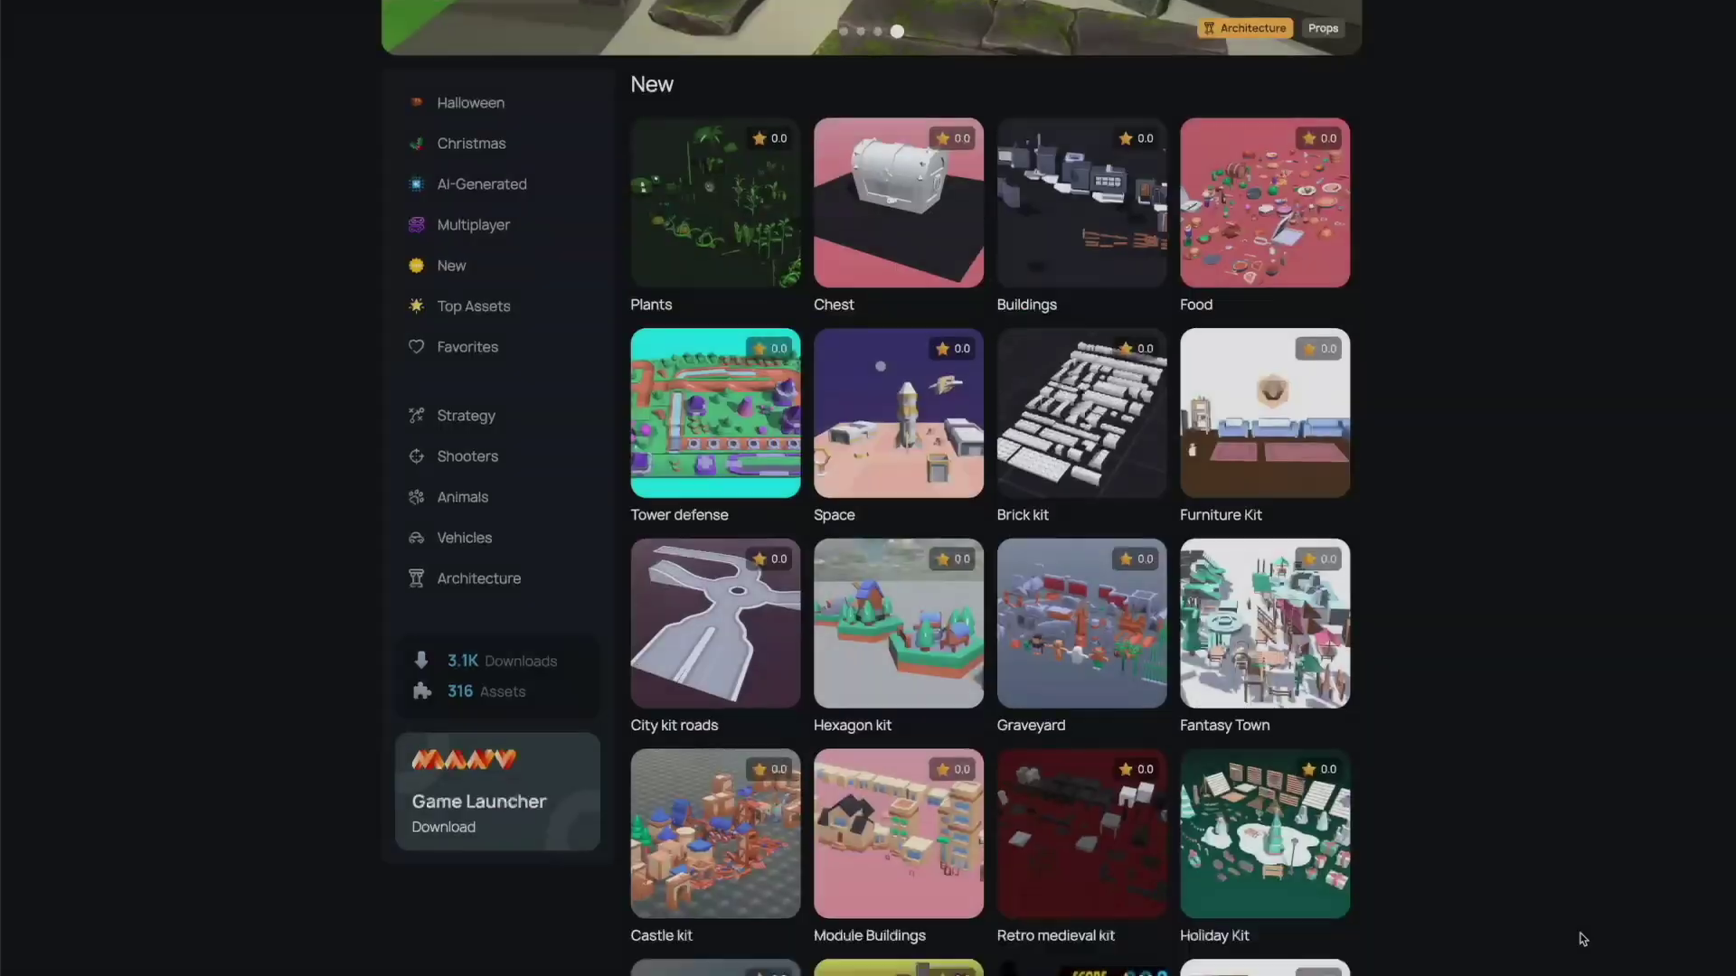
# Download the Crow asset from the marketplace into the project
pyautogui.scroll(-20, 1576, 938)
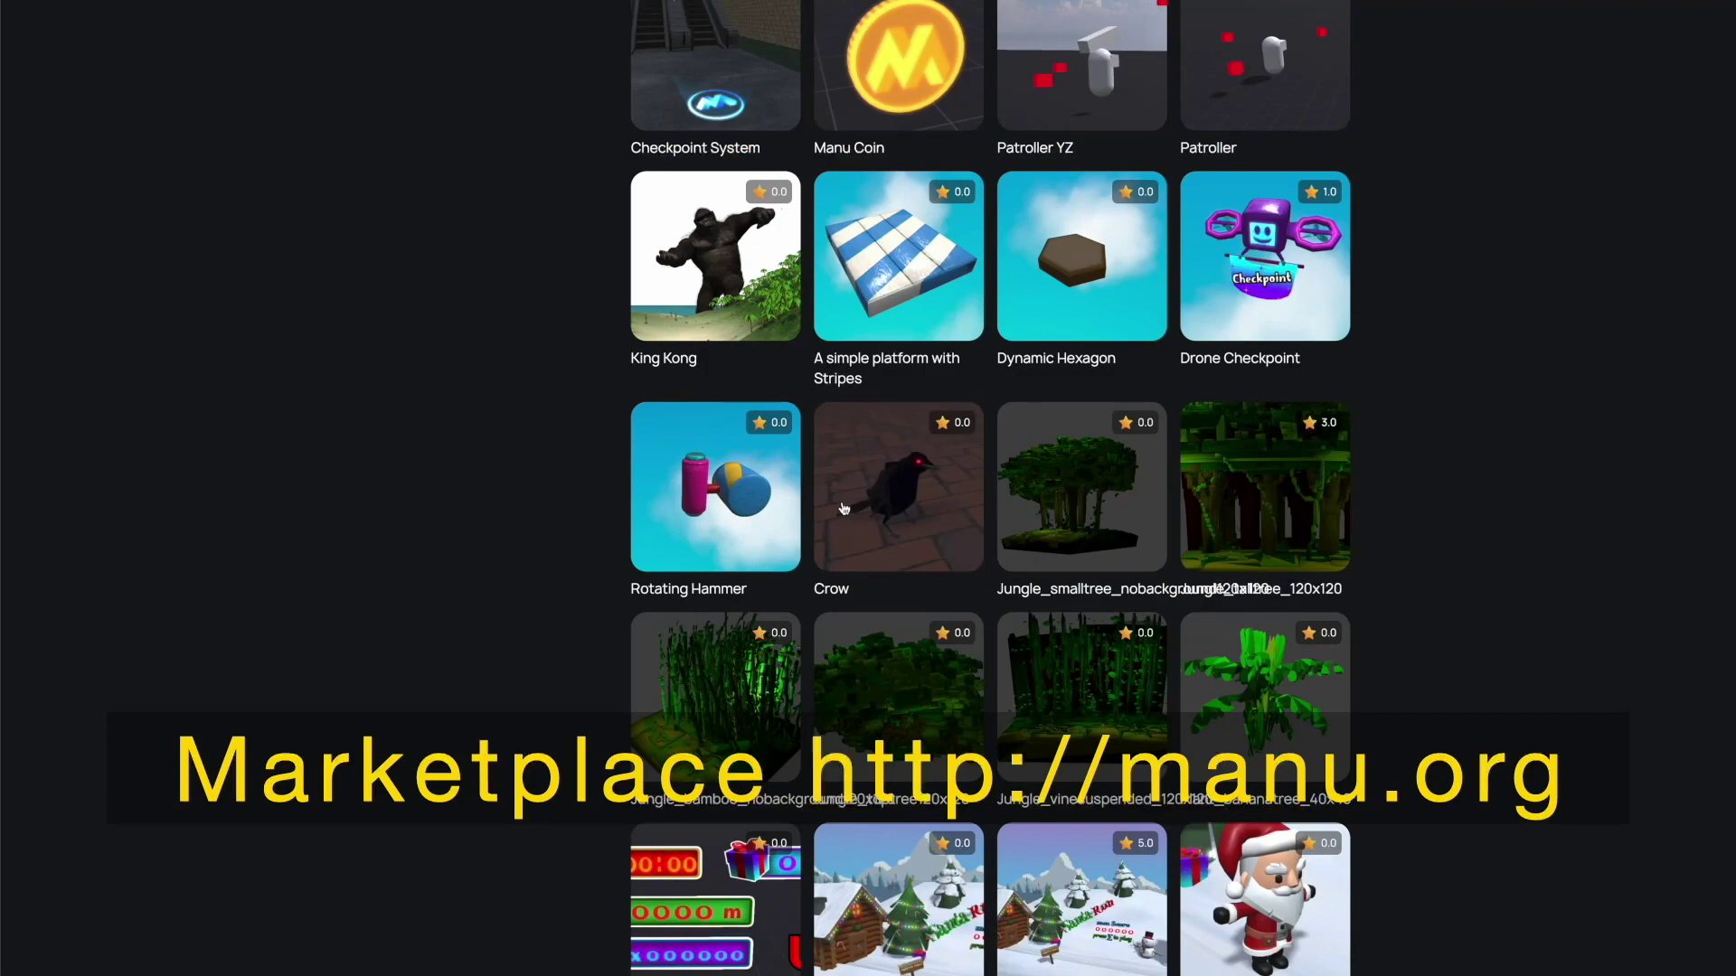
pyautogui.click(844, 508)
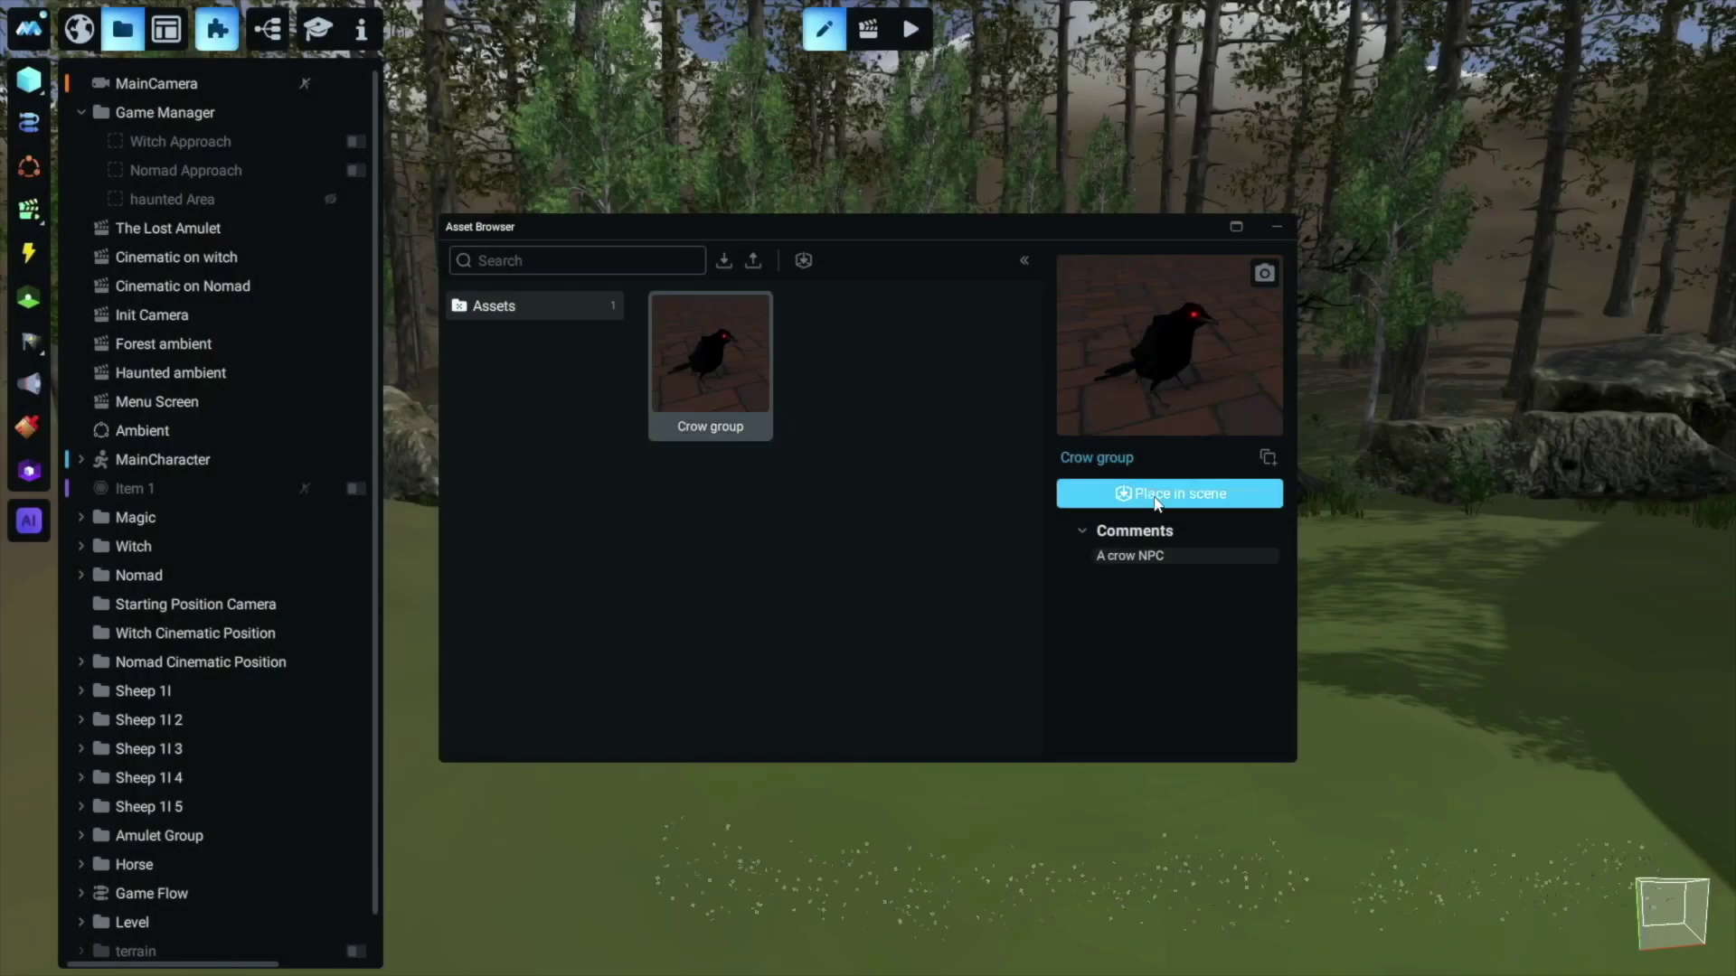
pyautogui.click(1154, 494)
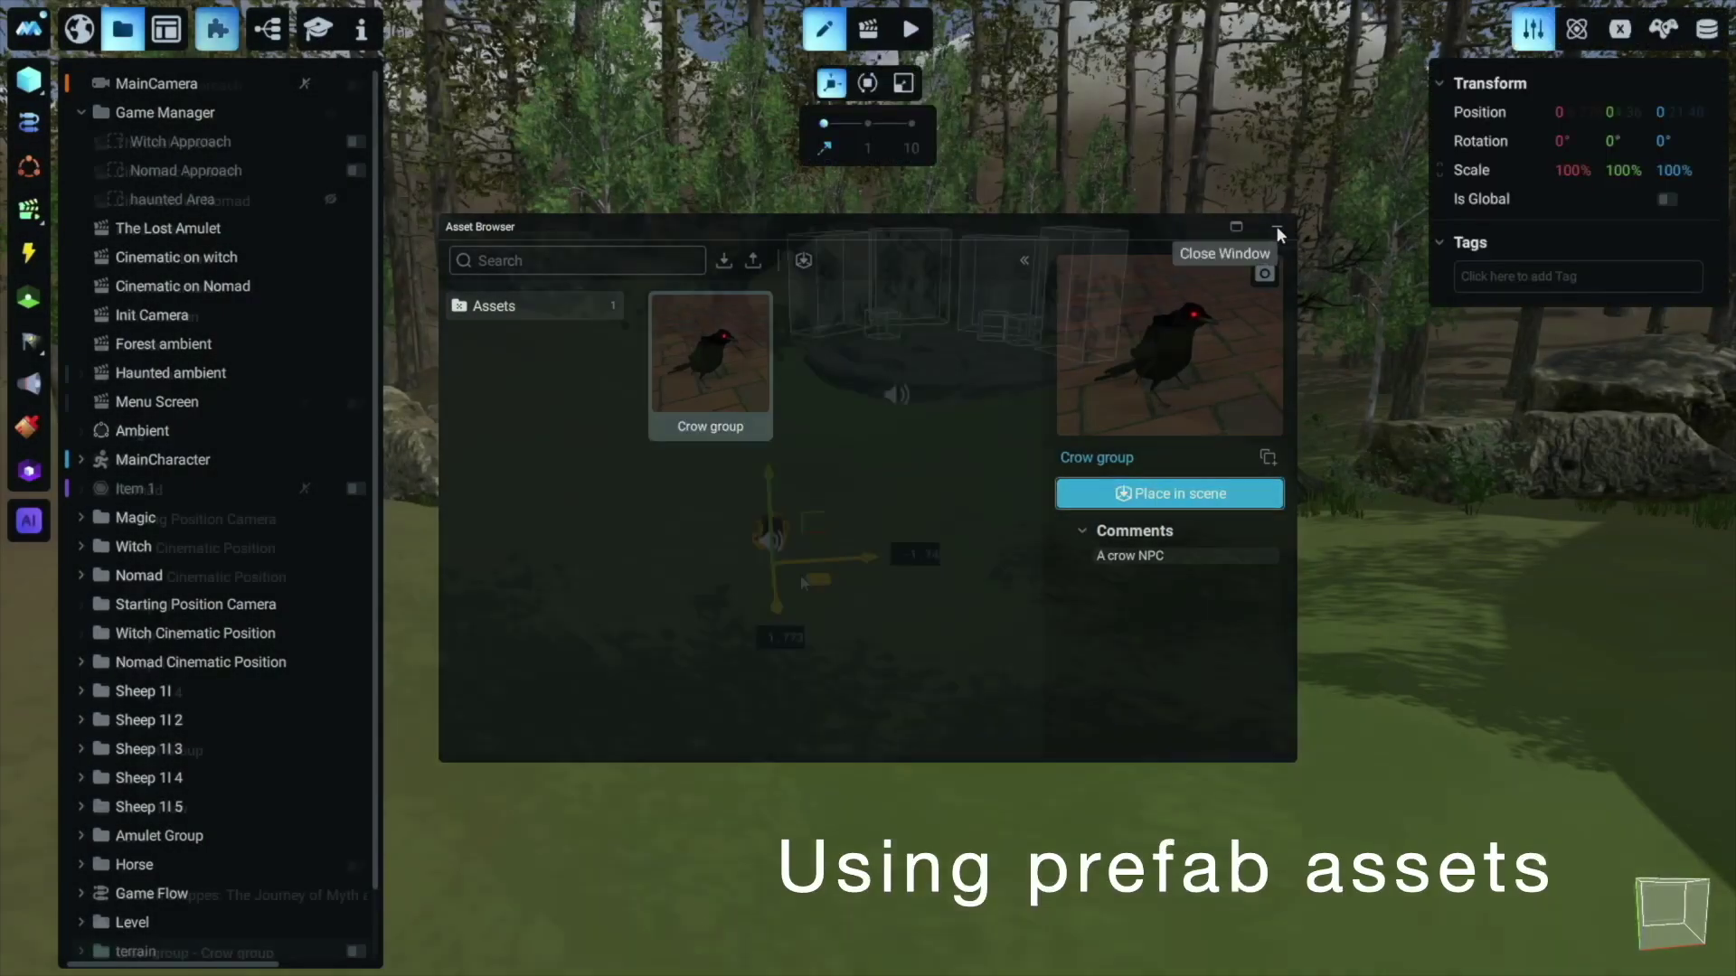
# Place the Crow group on the grass before the stone circle and adjust its Y rotation
pyautogui.click(1277, 226)
pyautogui.moveTo(886, 743); pyautogui.dragTo(886, 740)
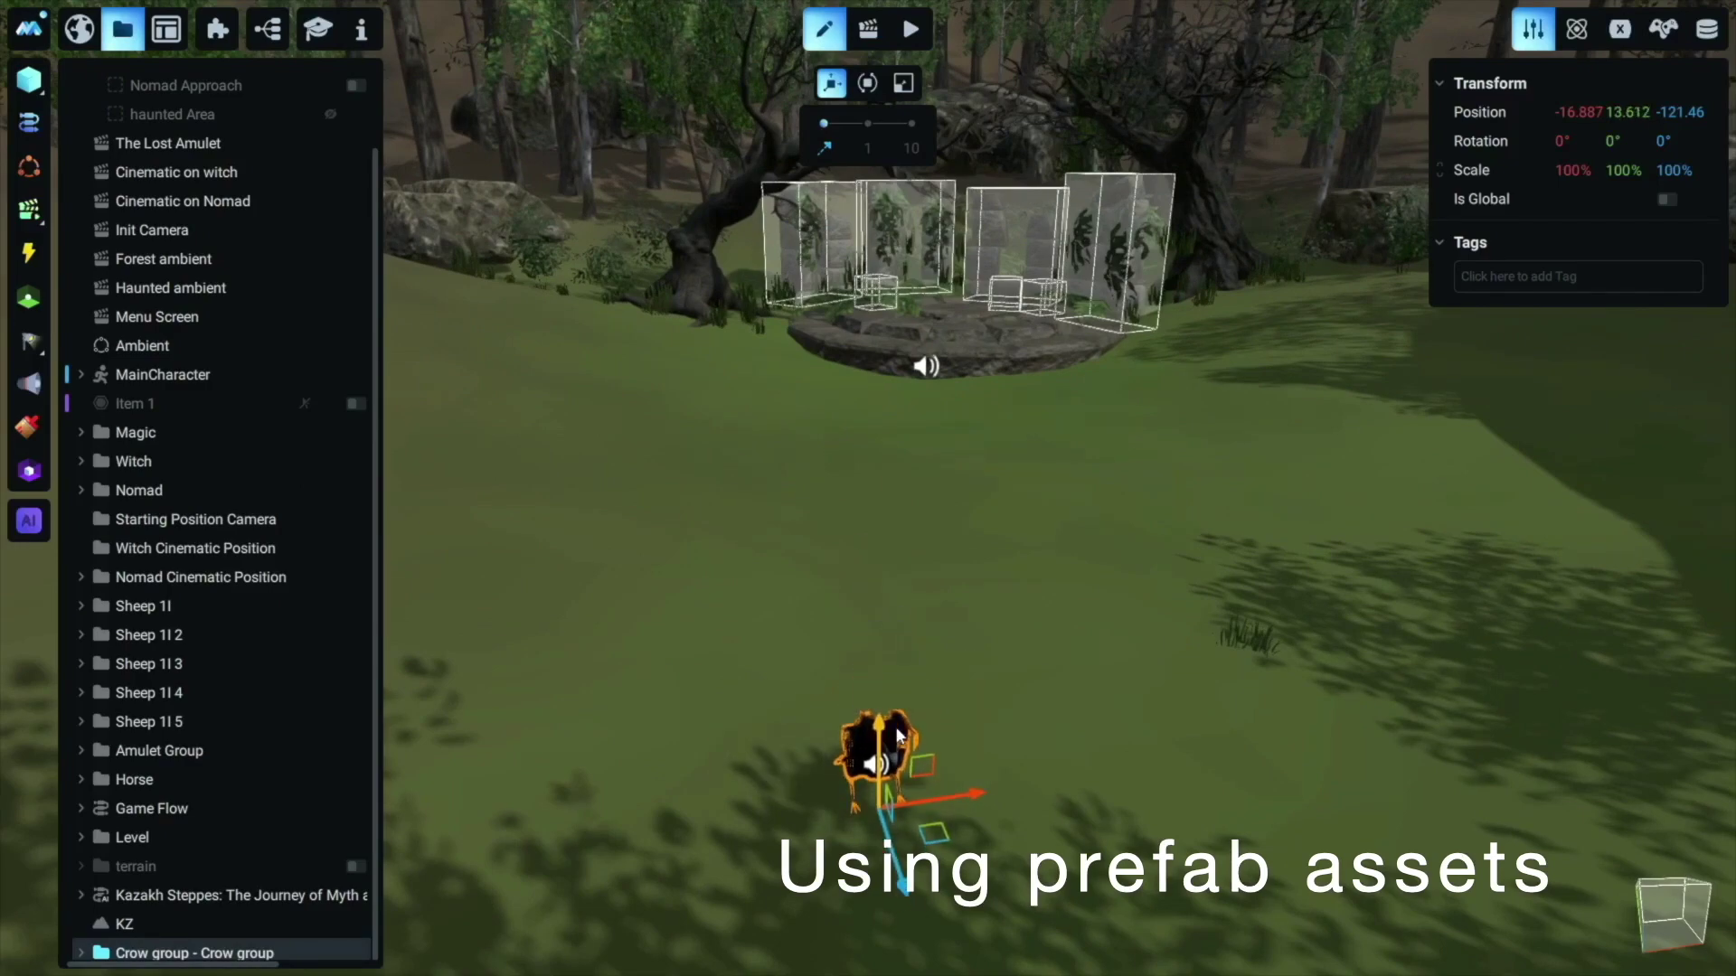
pyautogui.scroll(3, 904, 770)
pyautogui.scroll(-3, 906, 806)
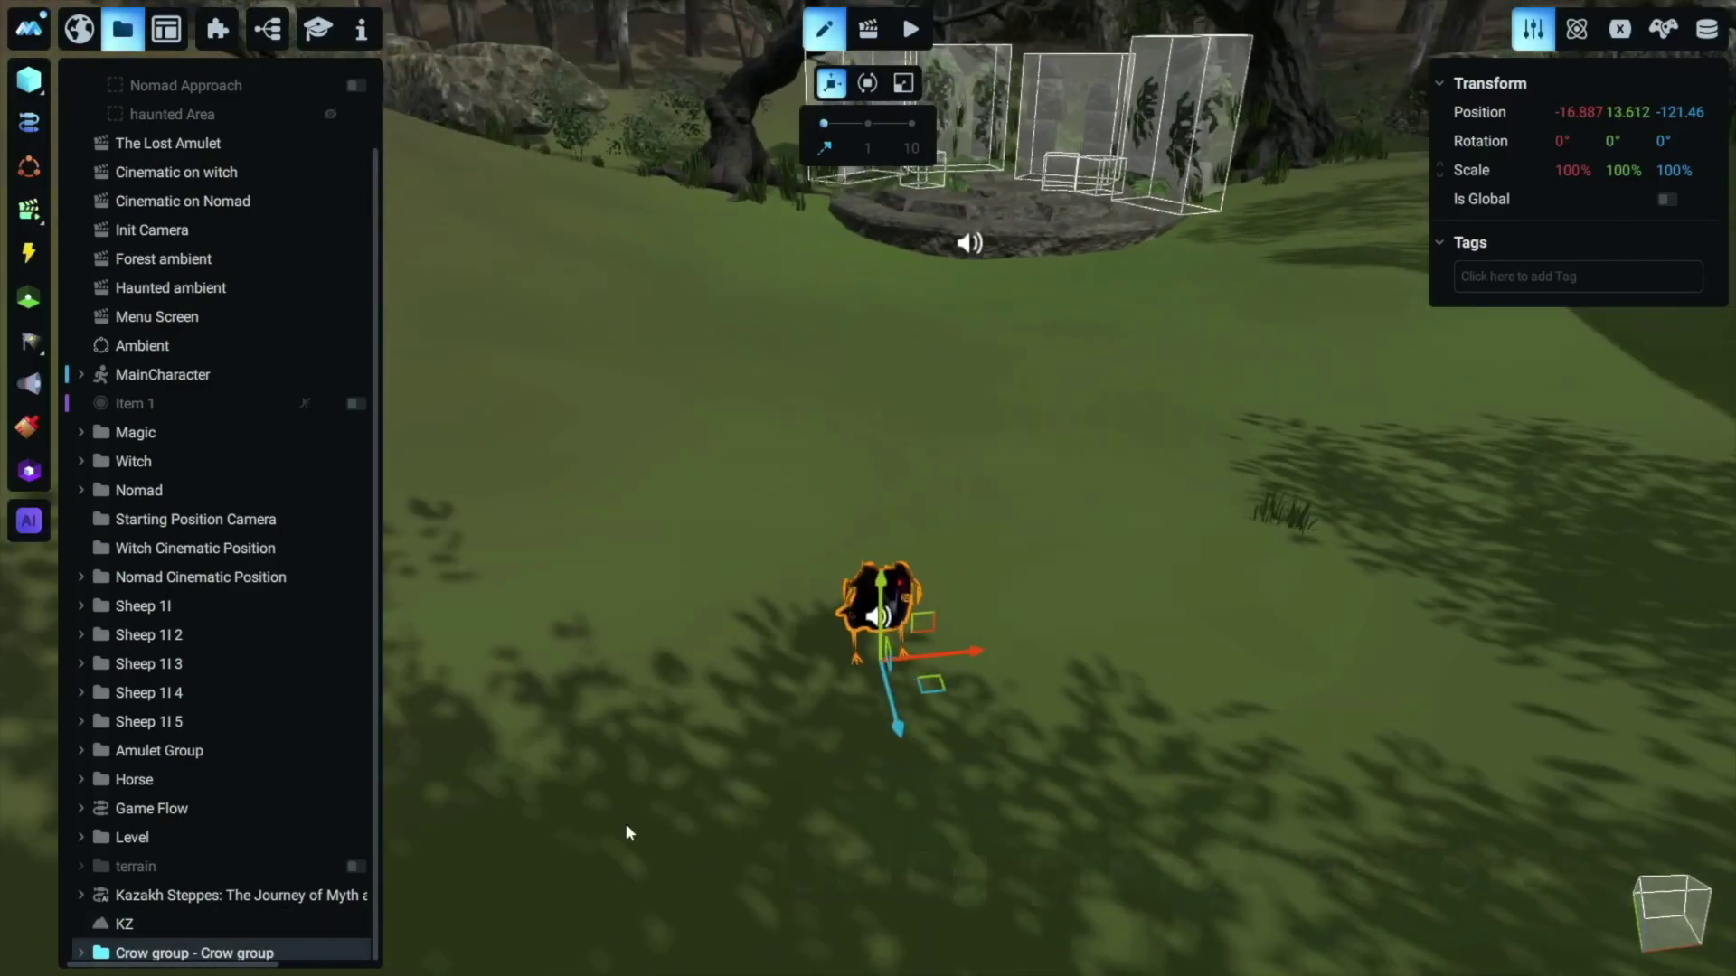
pyautogui.moveTo(629, 832); pyautogui.dragTo(976, 747, button='right')
pyautogui.rightClick(163, 953)
pyautogui.click(262, 783)
pyautogui.moveTo(1293, 647); pyautogui.dragTo(1054, 653, button='right')
pyautogui.click(1054, 650)
pyautogui.click(1627, 141)
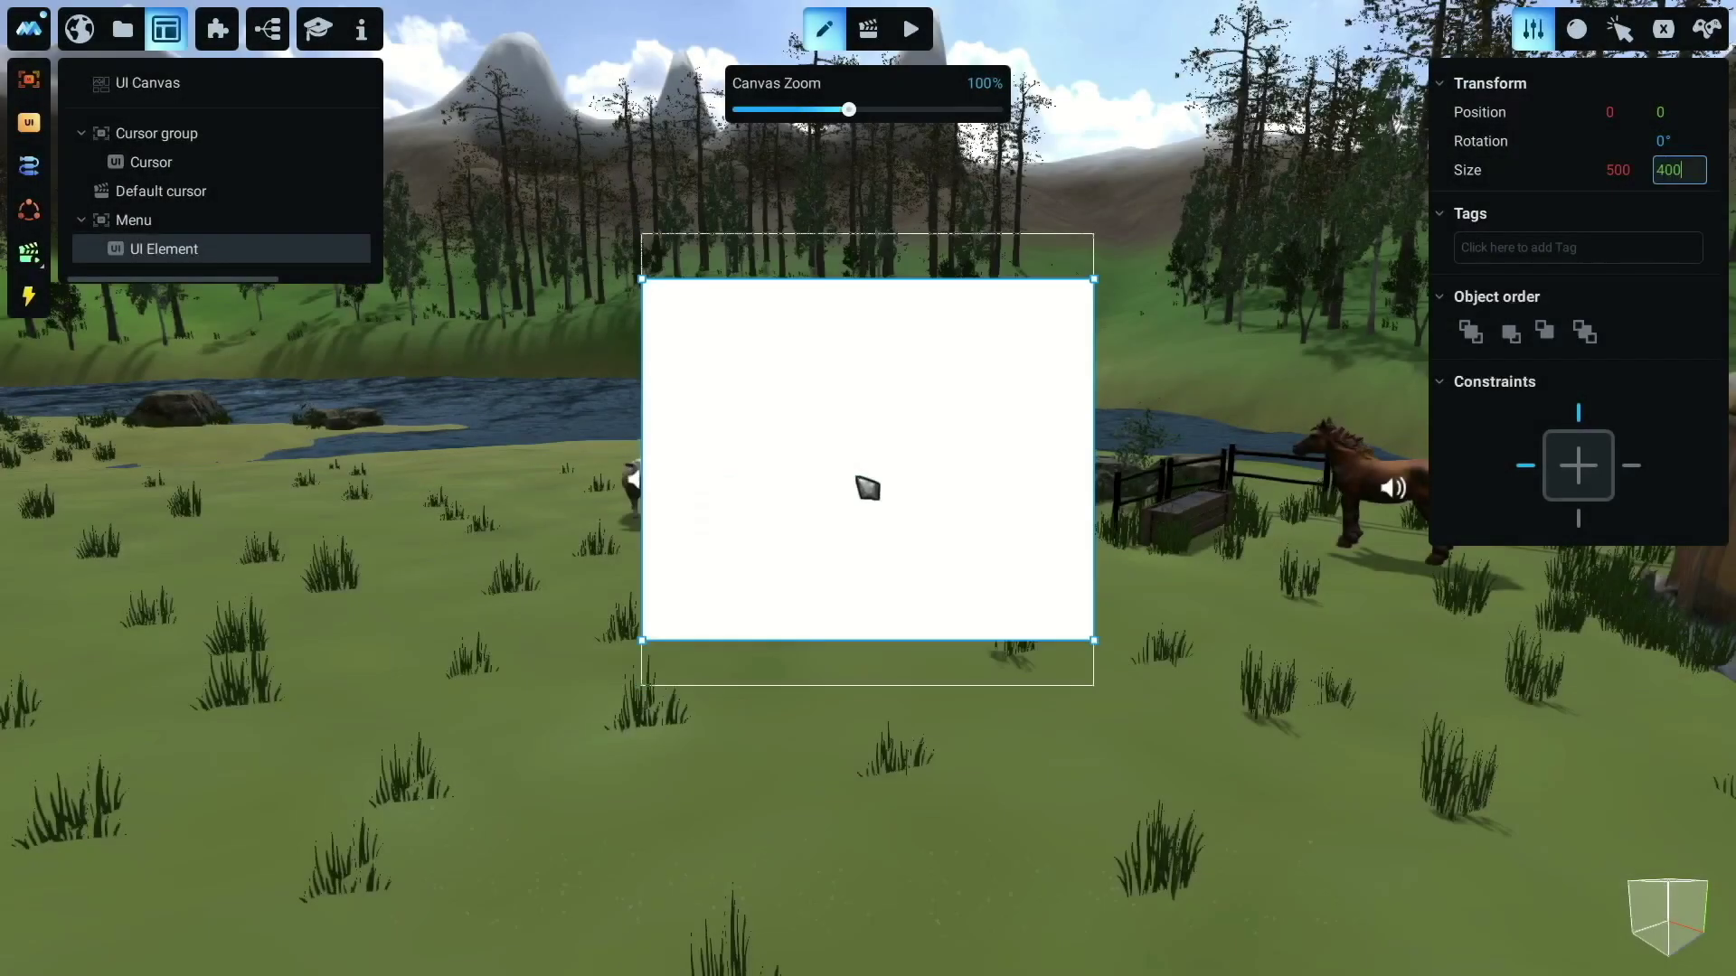
# Give the menu panel the Menu Background material
pyautogui.click(1577, 29)
pyautogui.click(1555, 87)
pyautogui.click(1216, 154)
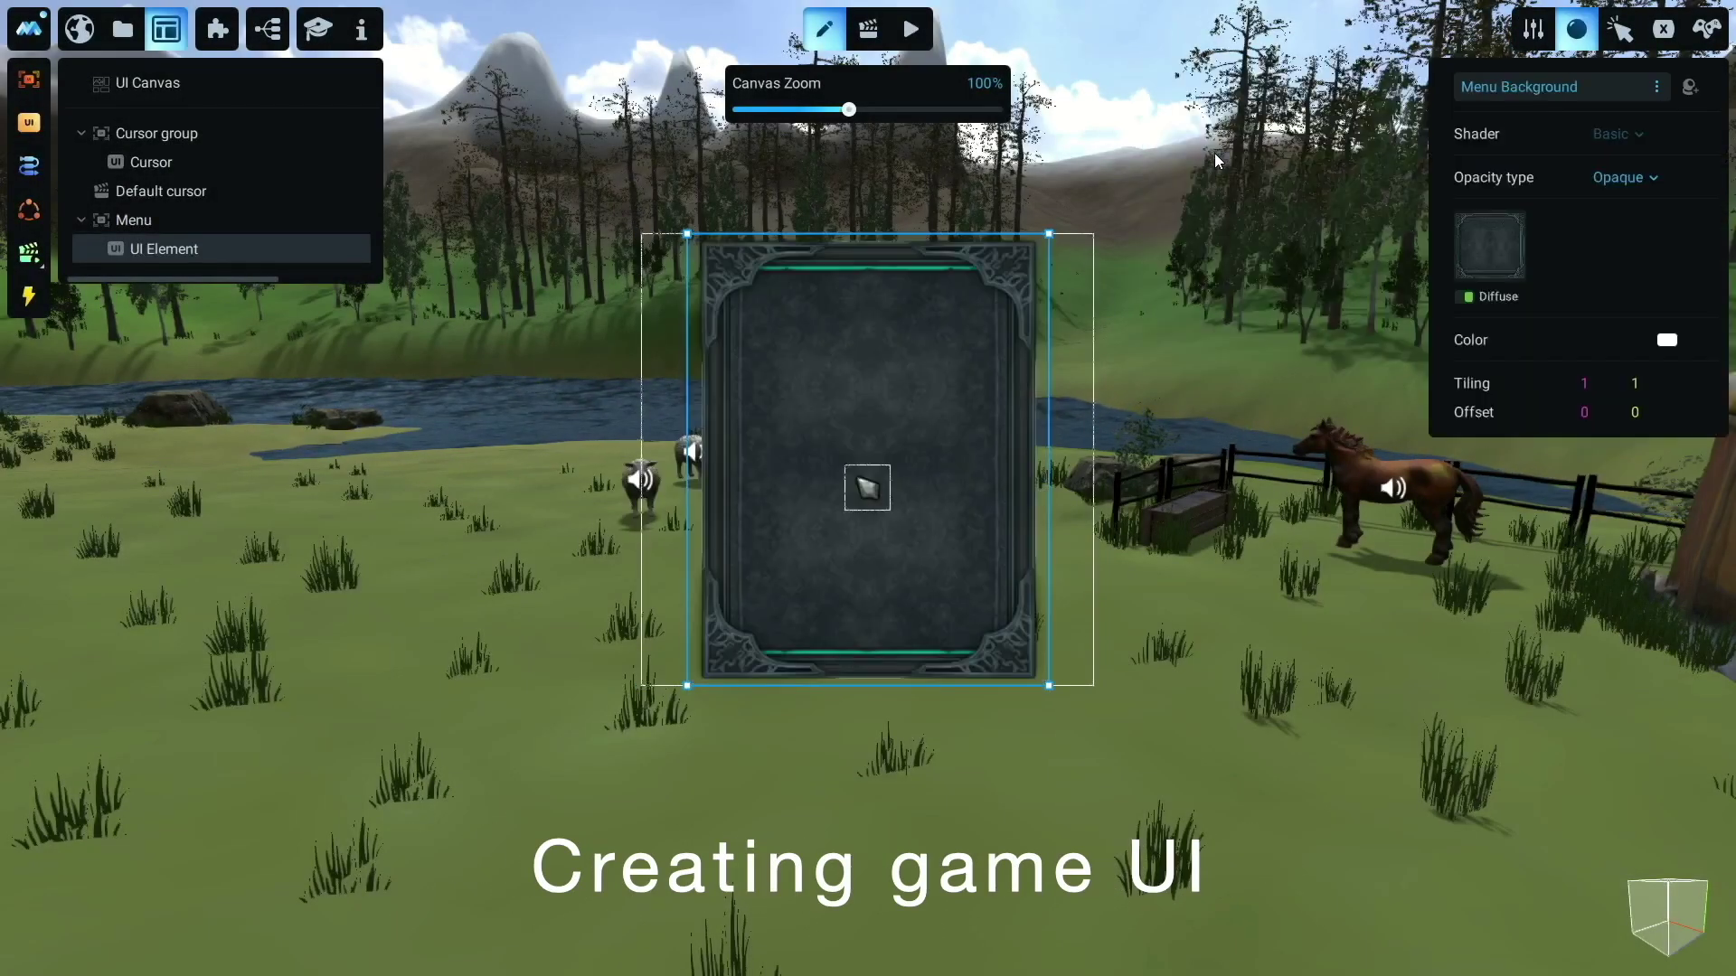
# Add UI Element 2 sized 200×70 with the Button Play material
pyautogui.click(29, 123)
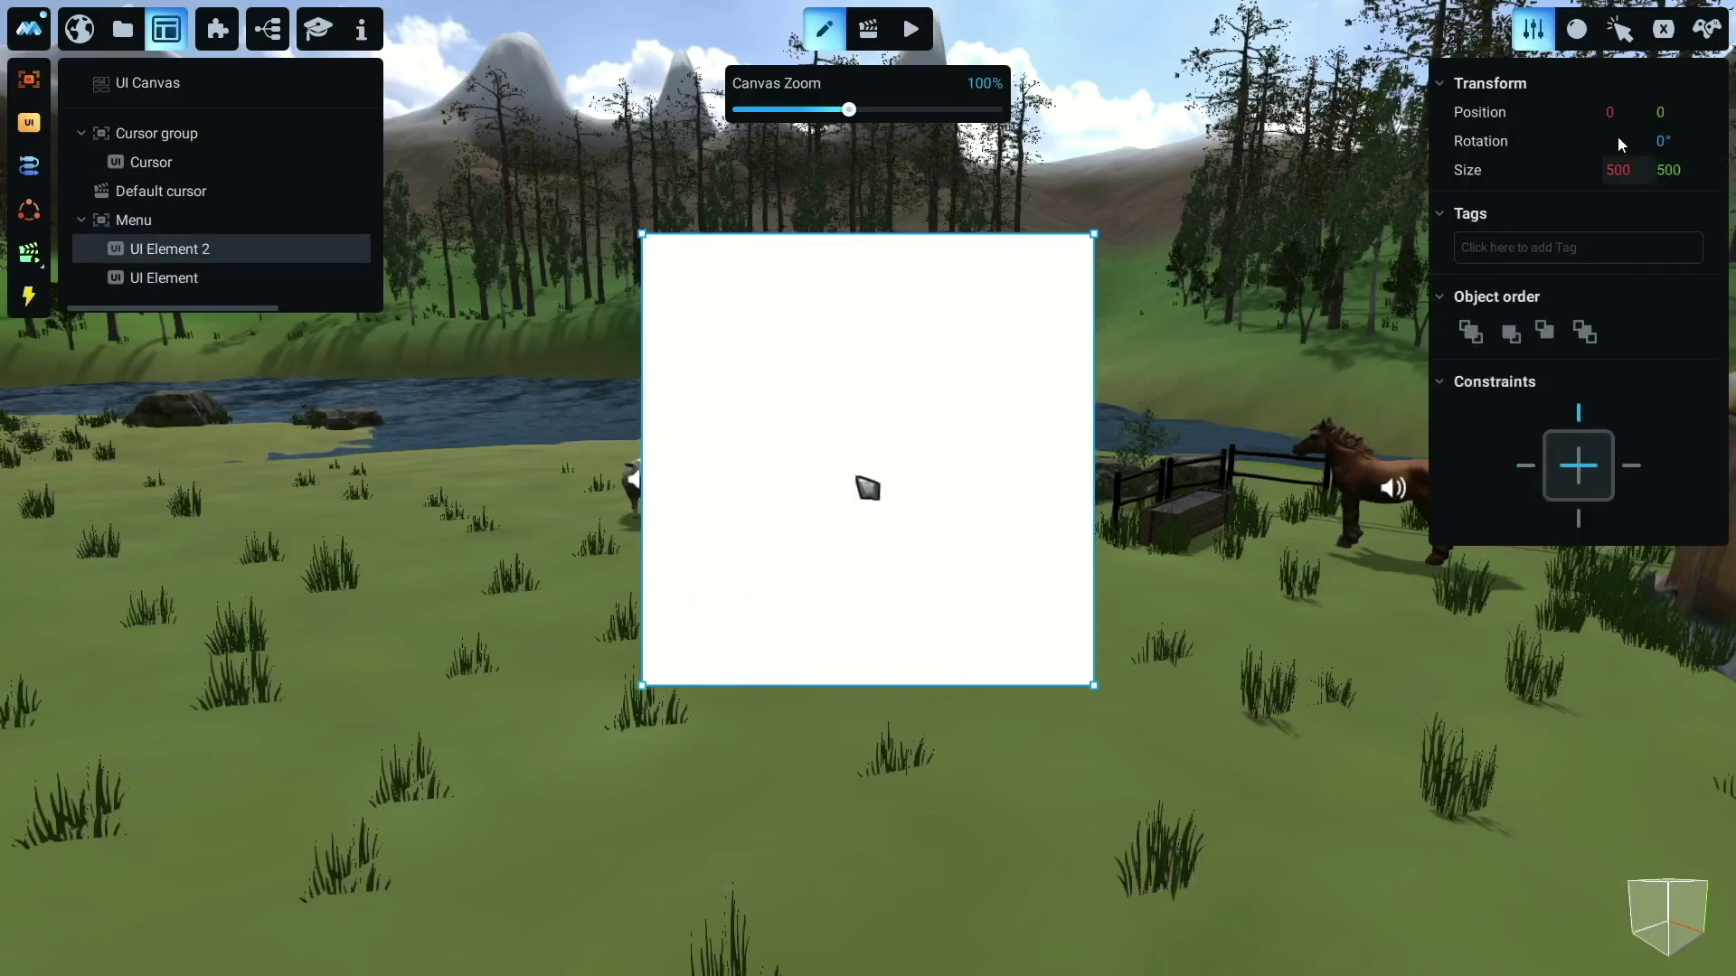
pyautogui.click(1618, 170)
pyautogui.write('200')
pyautogui.write('70')
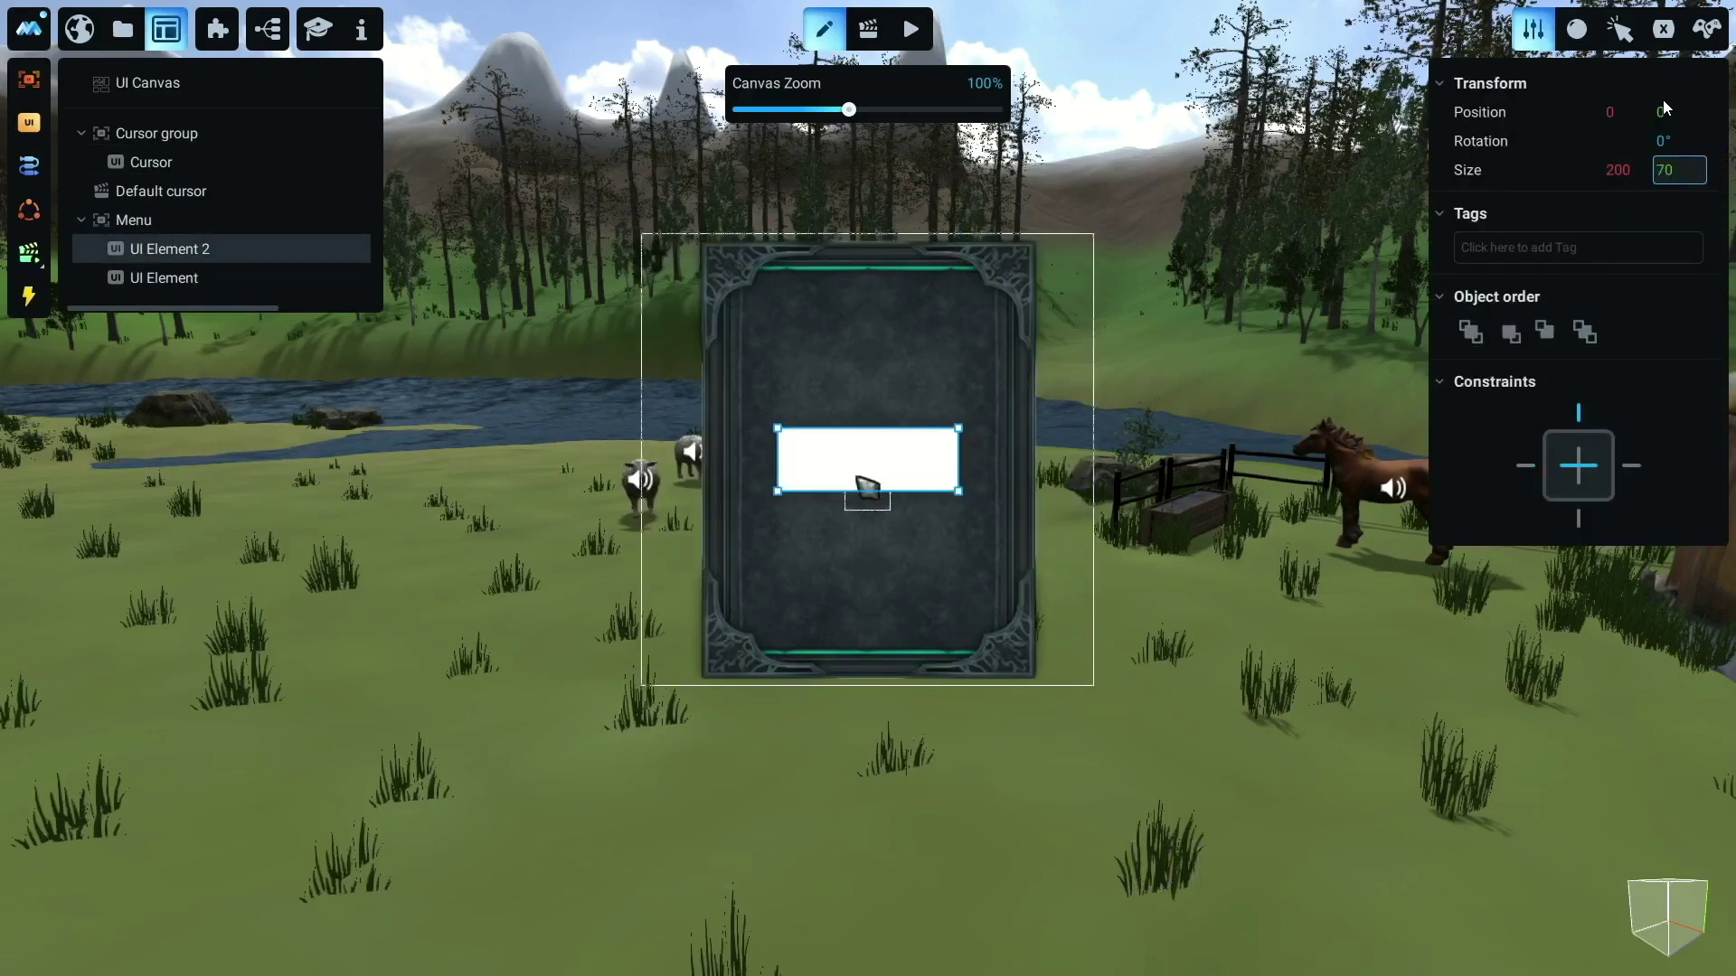
pyautogui.click(1576, 29)
pyautogui.click(1212, 206)
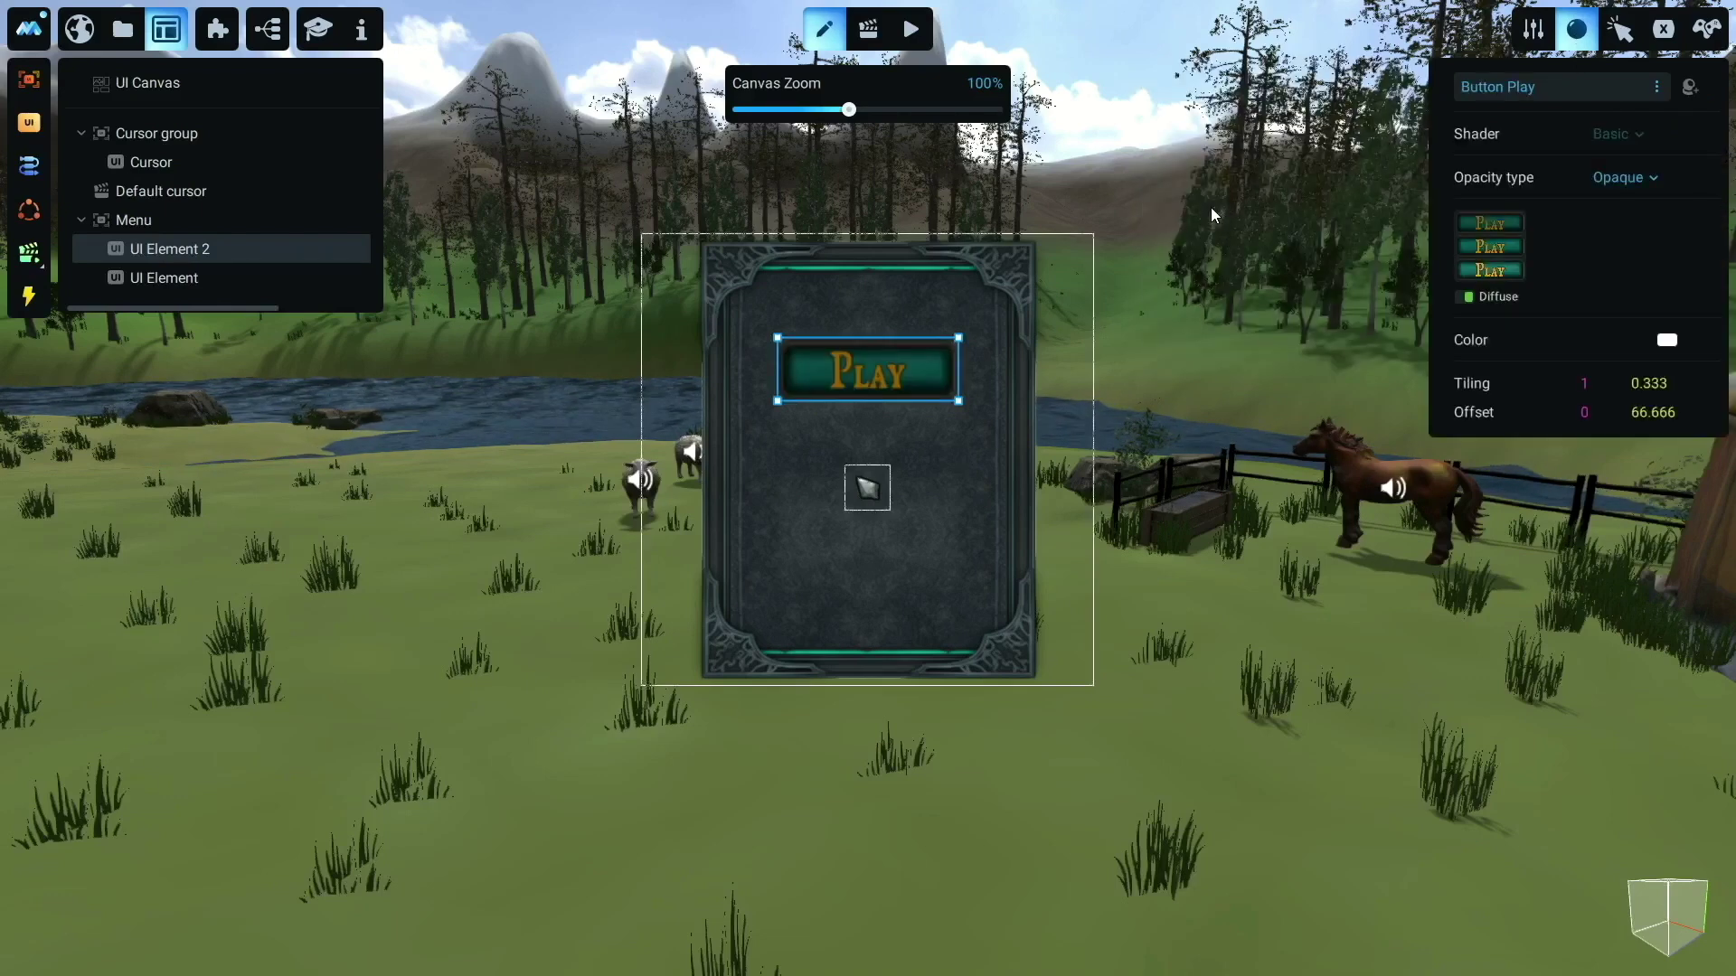